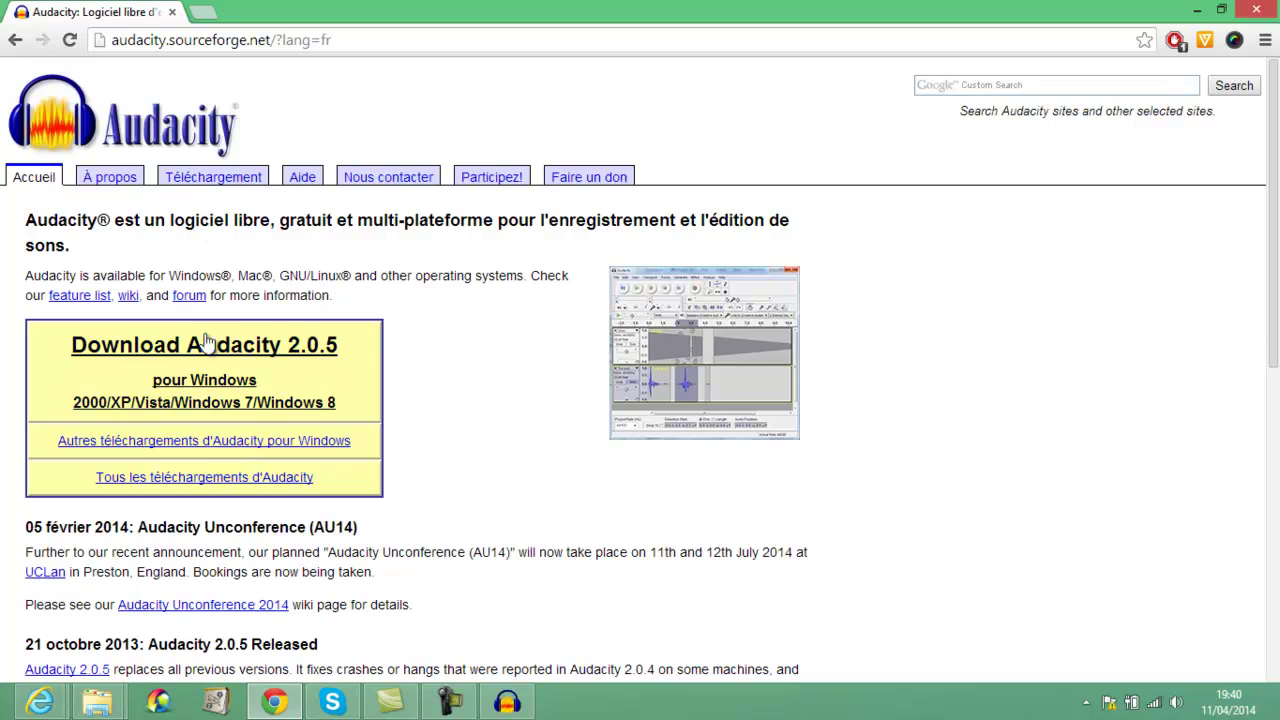
# - Look over the Audacity home page, from the 2.0.5 download link for Windows to the language links at its foot
pyautogui.scroll(-10, 3, 330)
pyautogui.scroll(6, 3, 345)
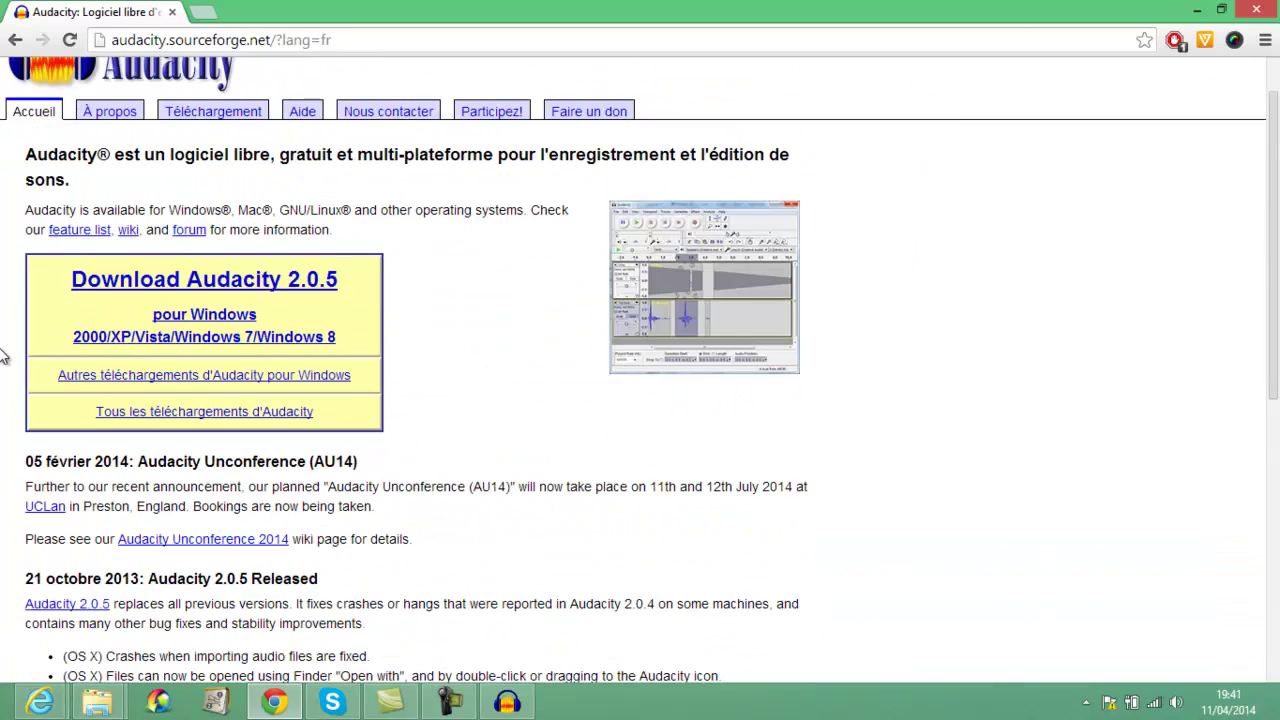
pyautogui.scroll(1, 5, 430)
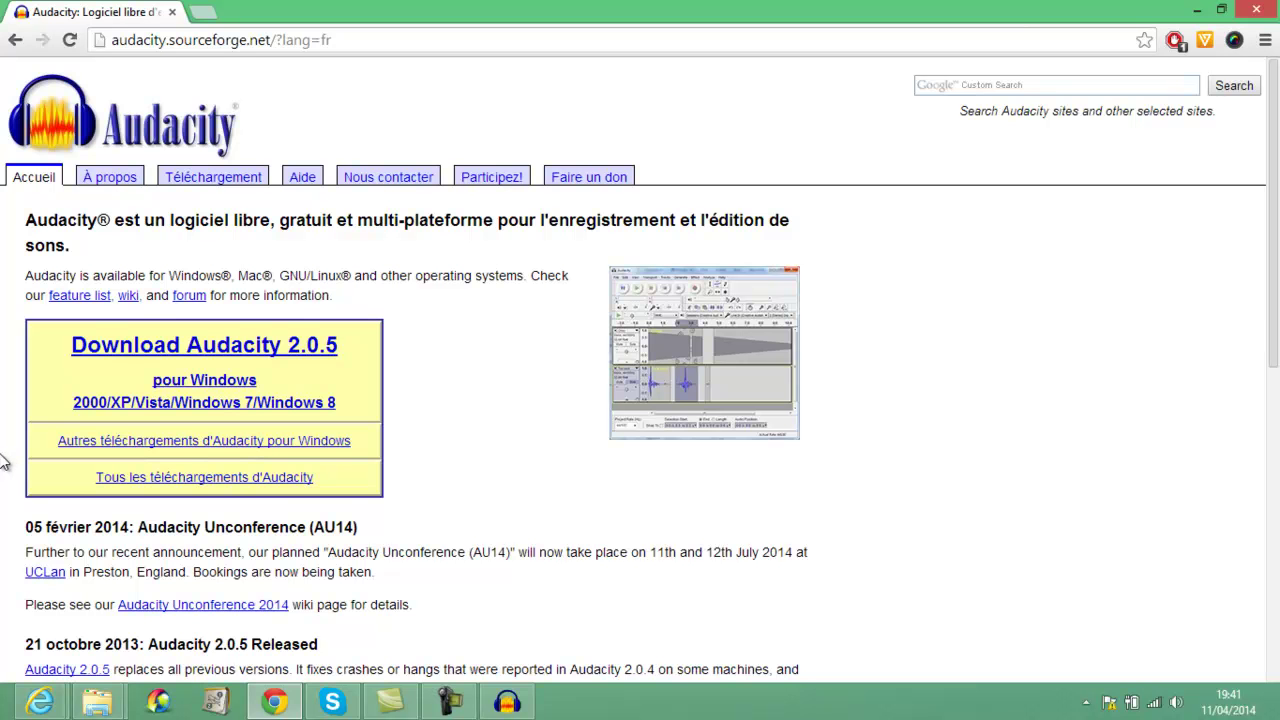
pyautogui.scroll(-4, 6, 457)
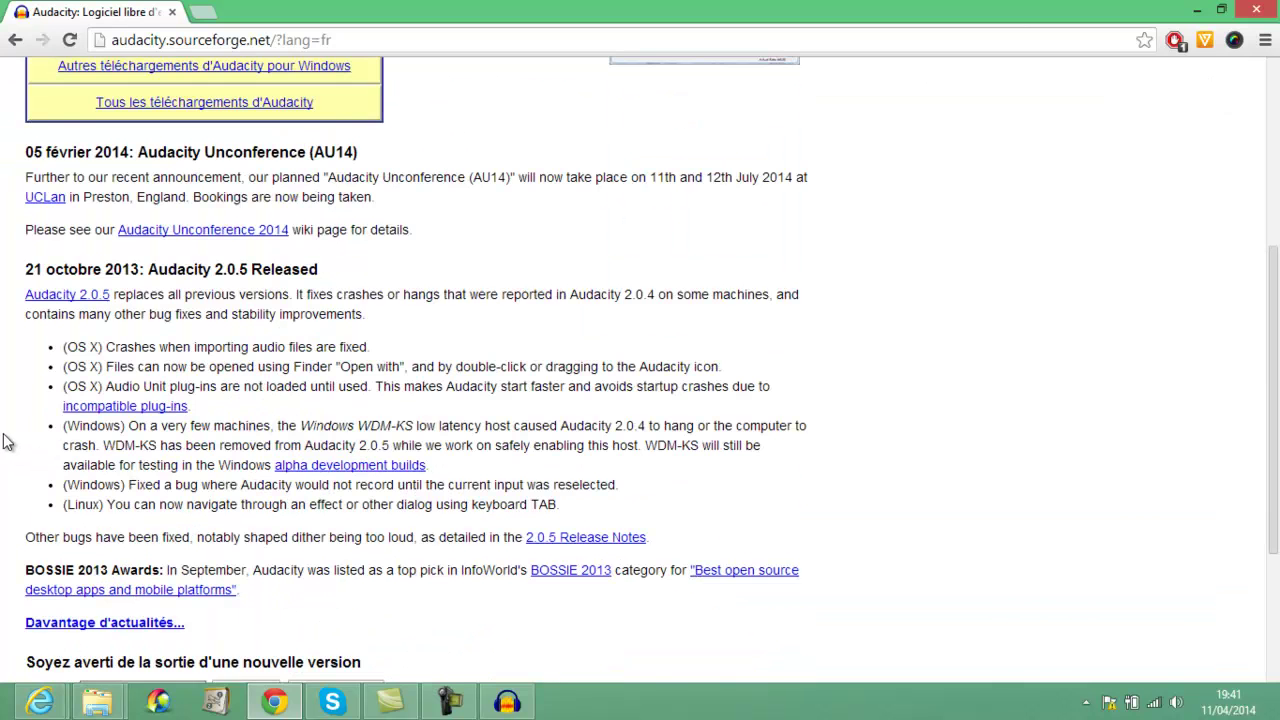
pyautogui.scroll(-3, 5, 391)
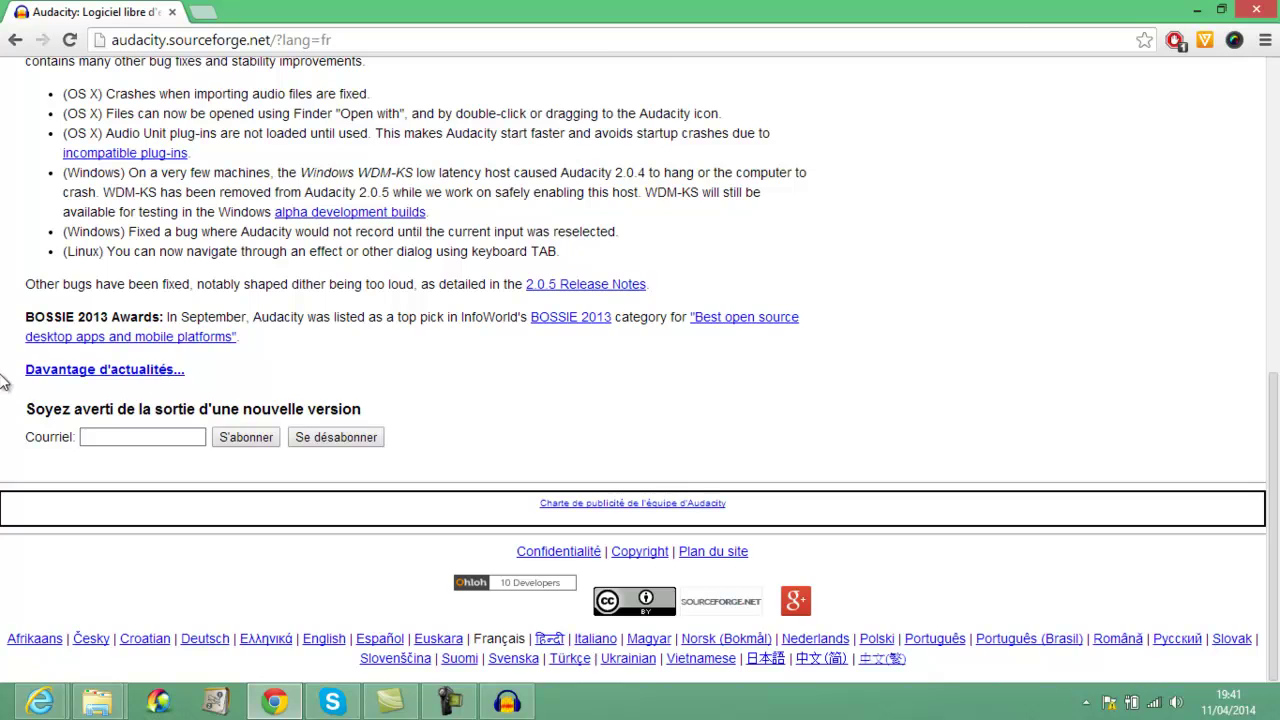
pyautogui.scroll(7, 5, 381)
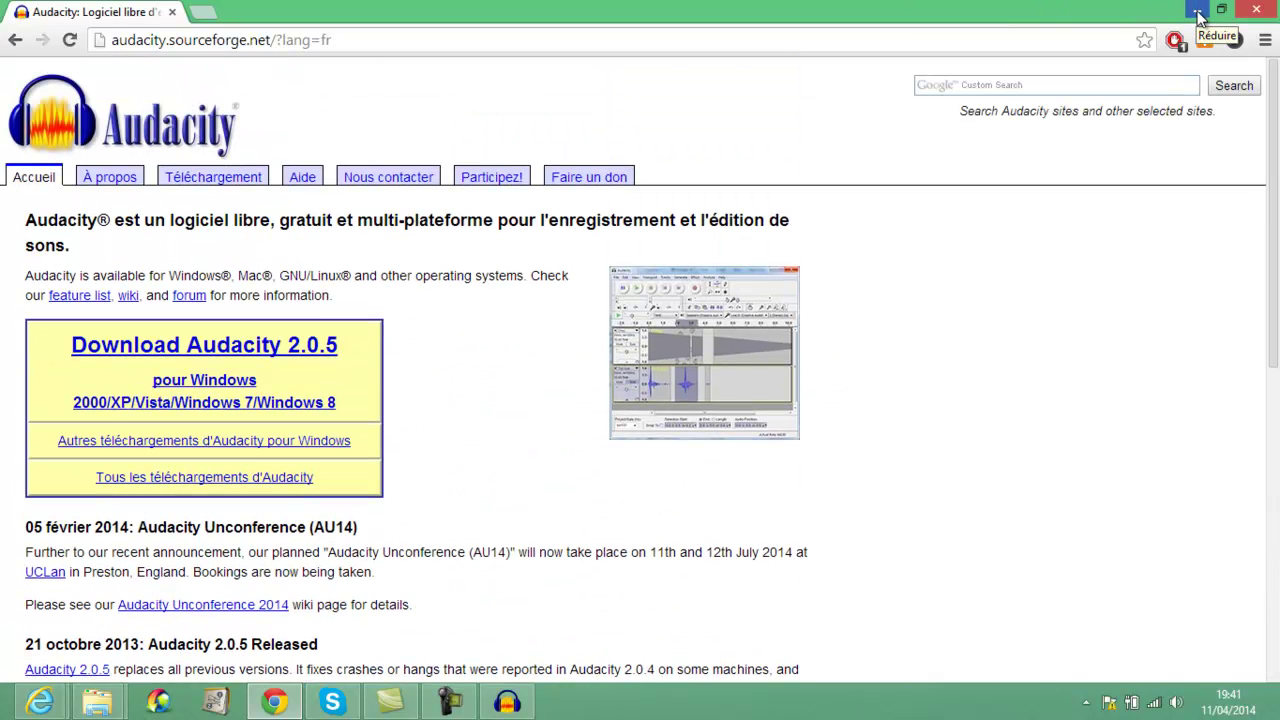
# - Minimize the browser and launch Audacity from its desktop shortcut
pyautogui.click(1197, 11)
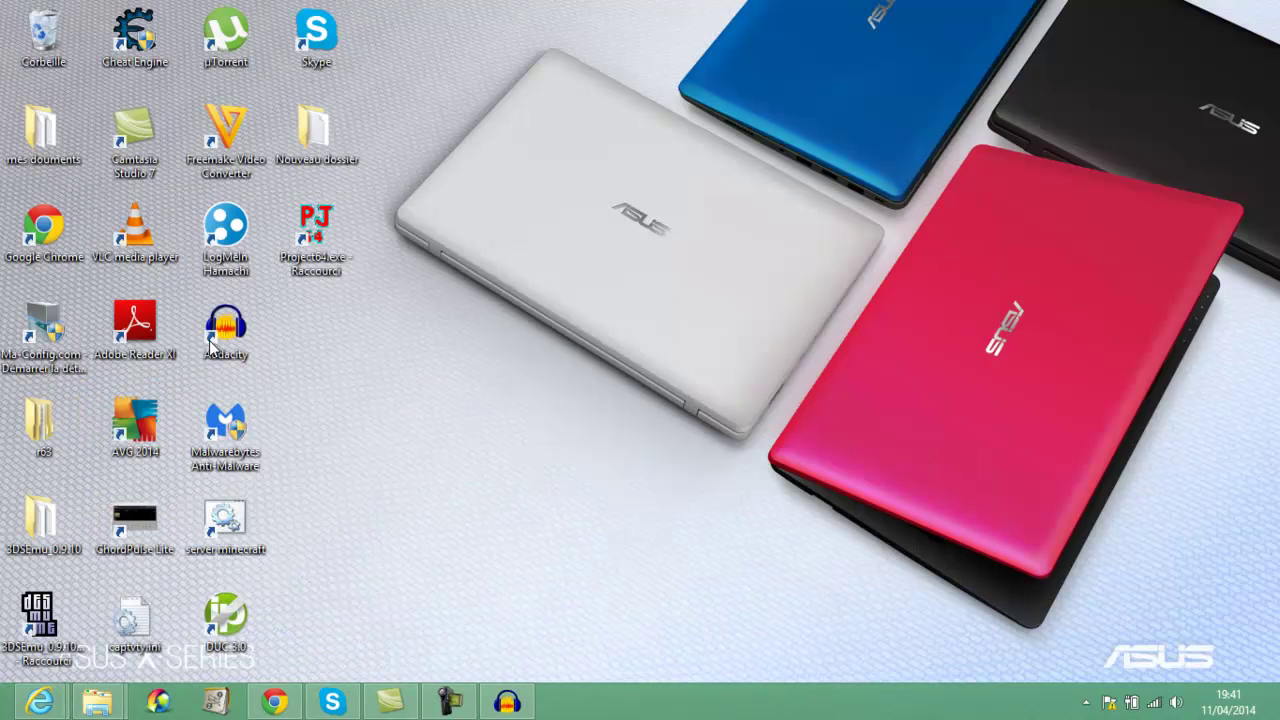
pyautogui.doubleClick(222, 340)
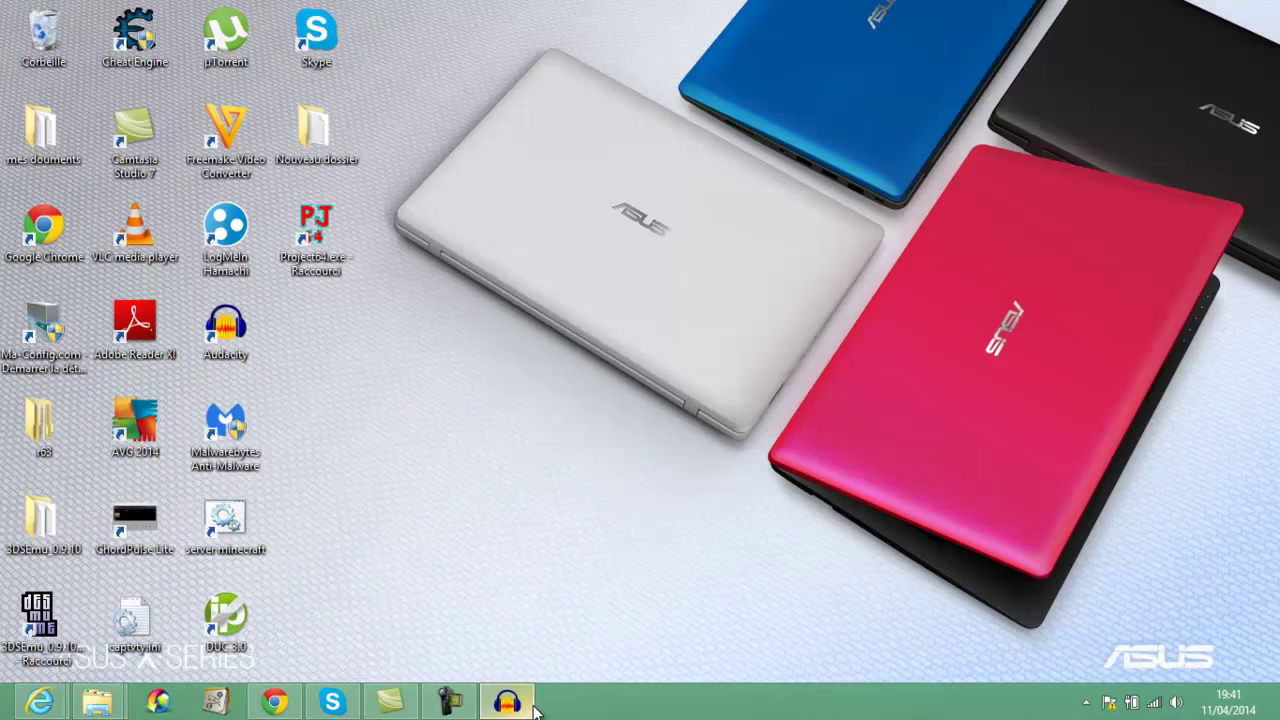
pyautogui.click(1255, 12)
pyautogui.doubleClick(225, 330)
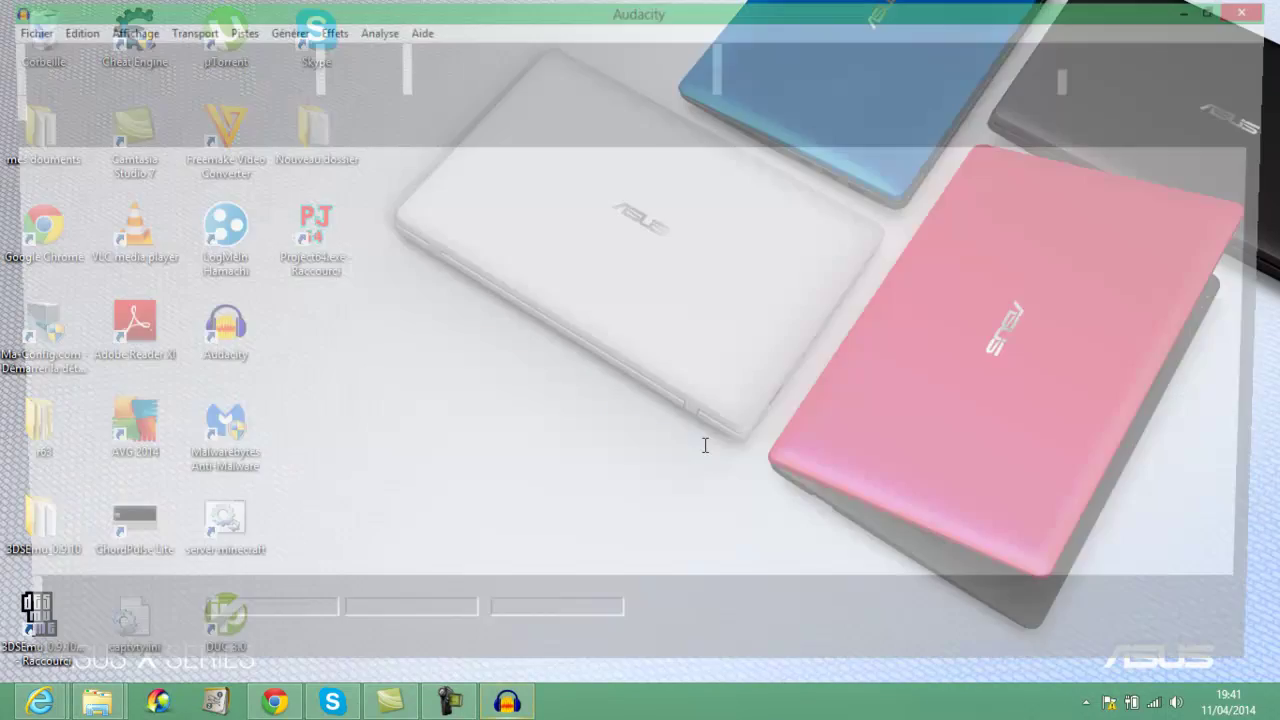
pyautogui.press('Return')
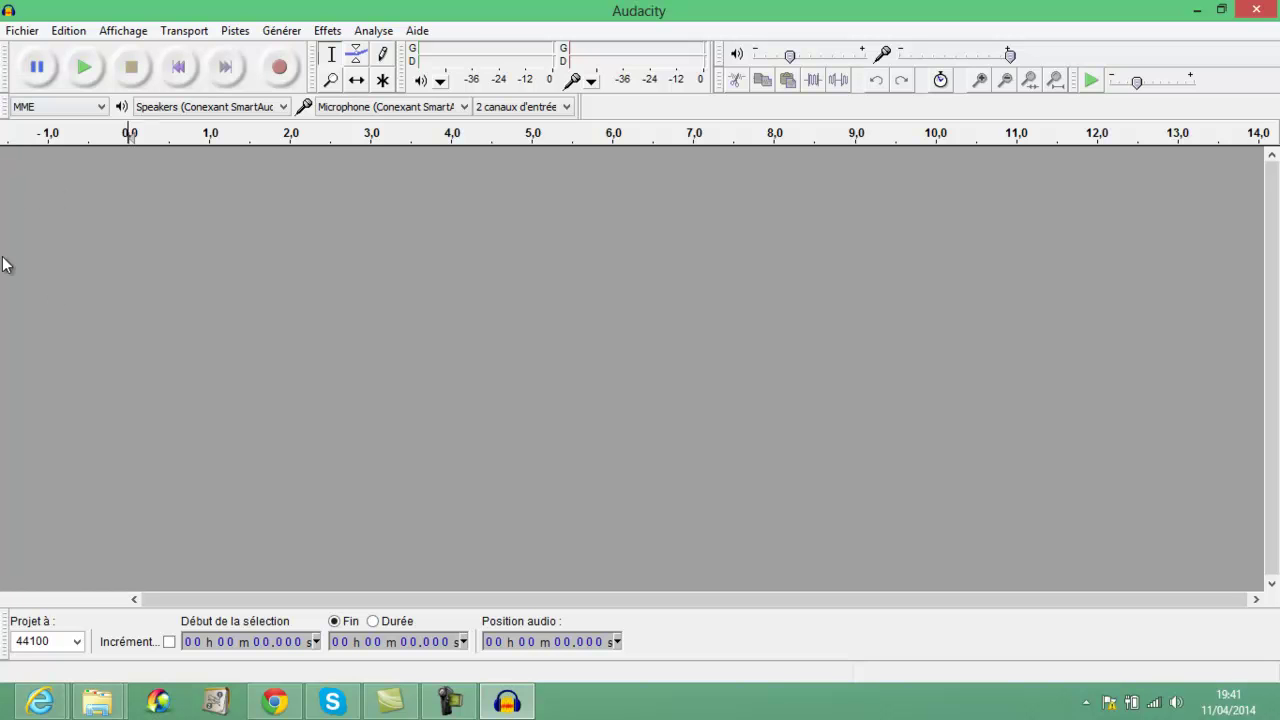
# - Start opening an audio file and browse to the musique folder inside mes douments on the desktop, closing the VLC window
pyautogui.click(22, 31)
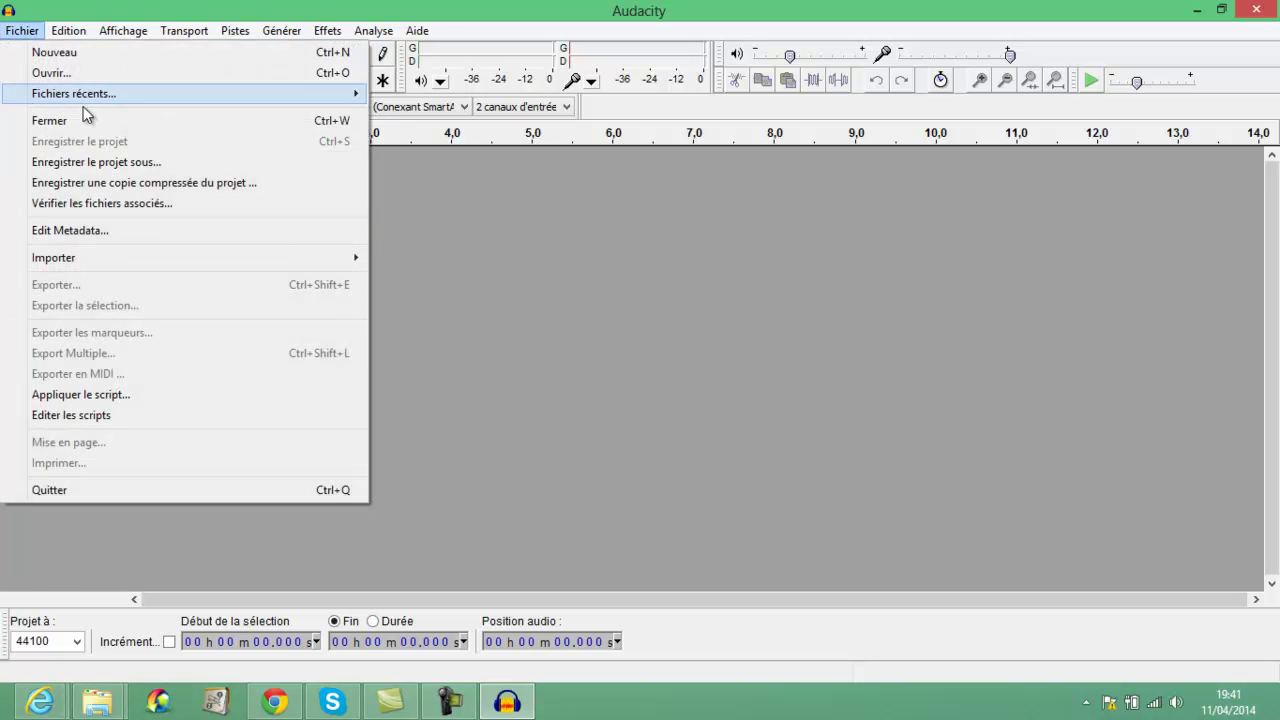
pyautogui.click(52, 73)
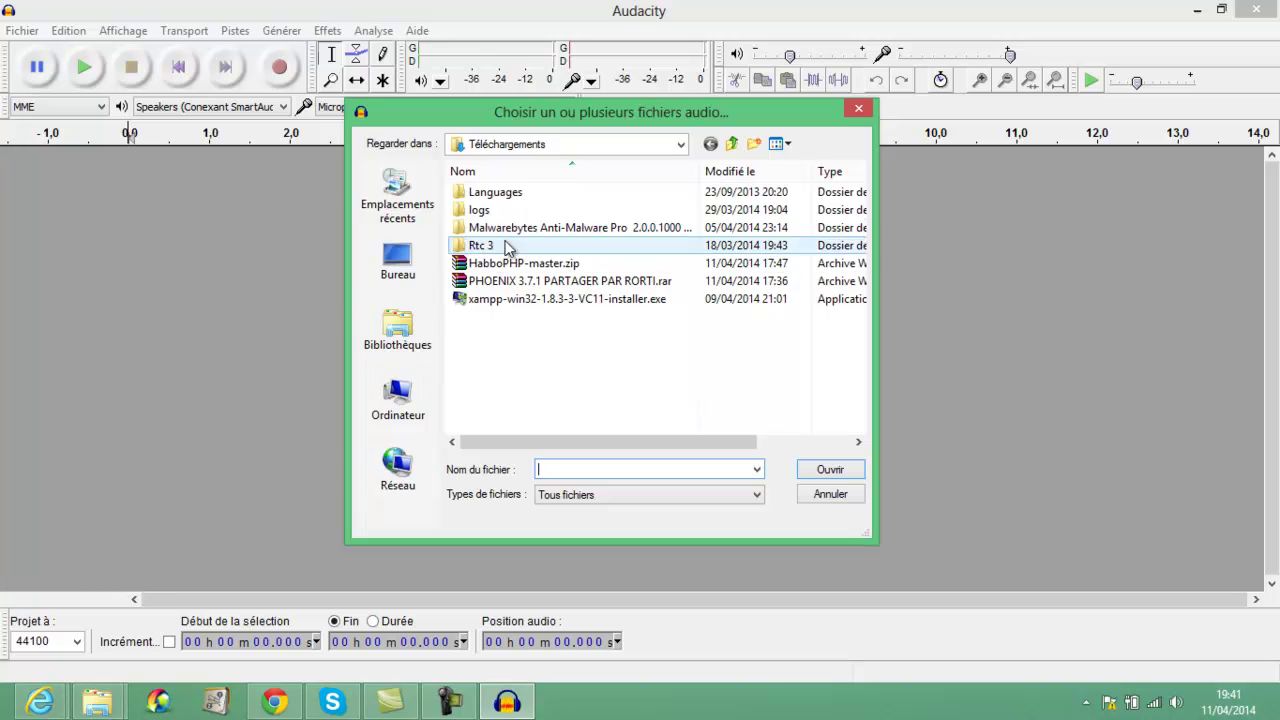
pyautogui.click(395, 257)
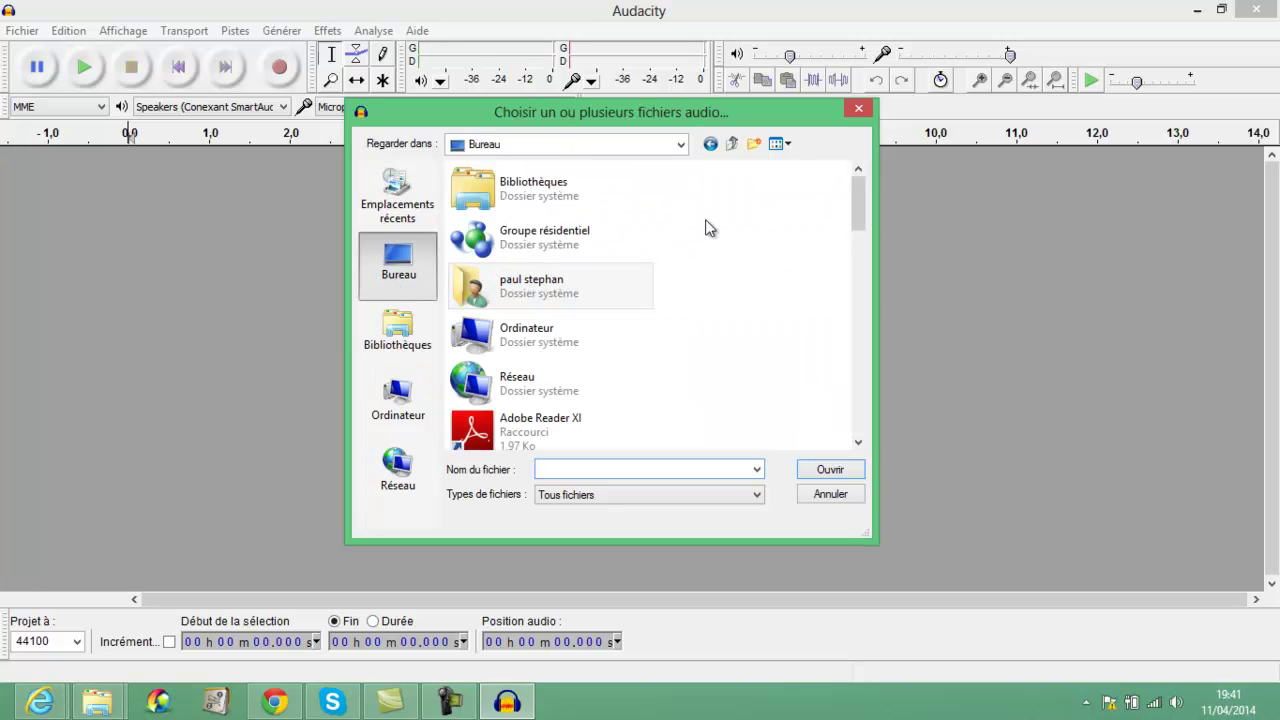
pyautogui.moveTo(851, 229); pyautogui.dragTo(852, 337)
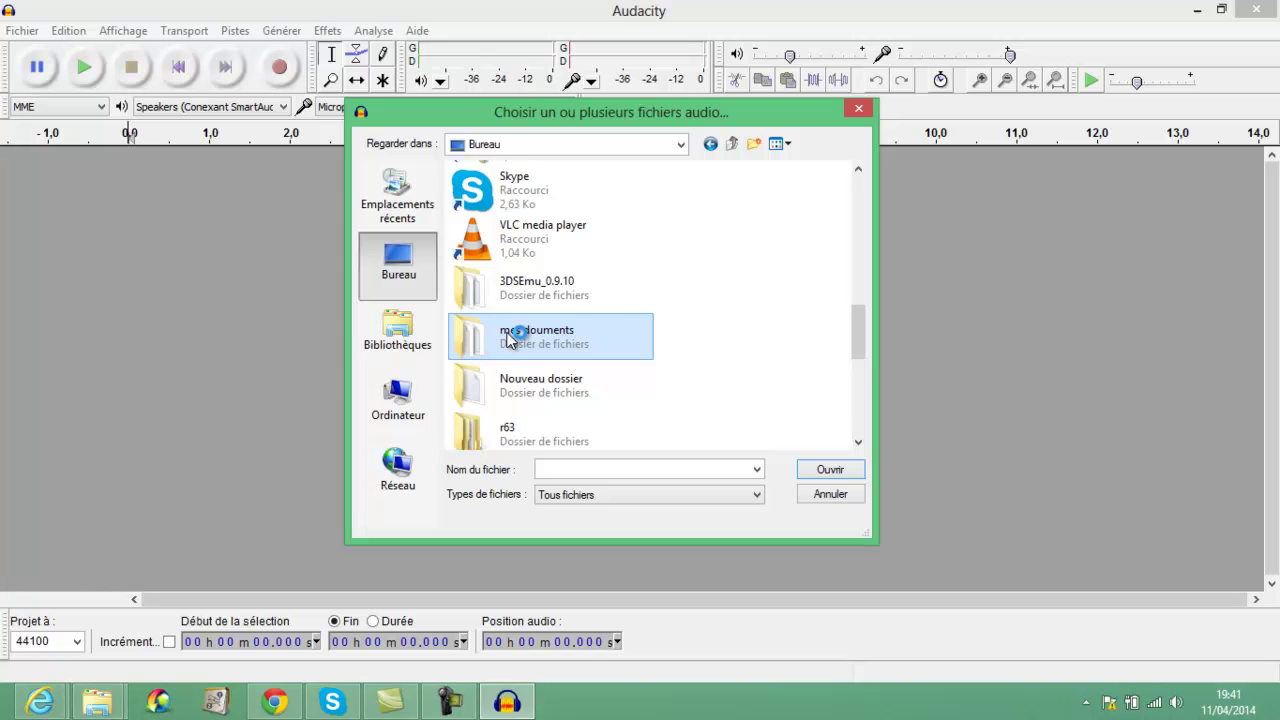
pyautogui.scroll(-1, 863, 342)
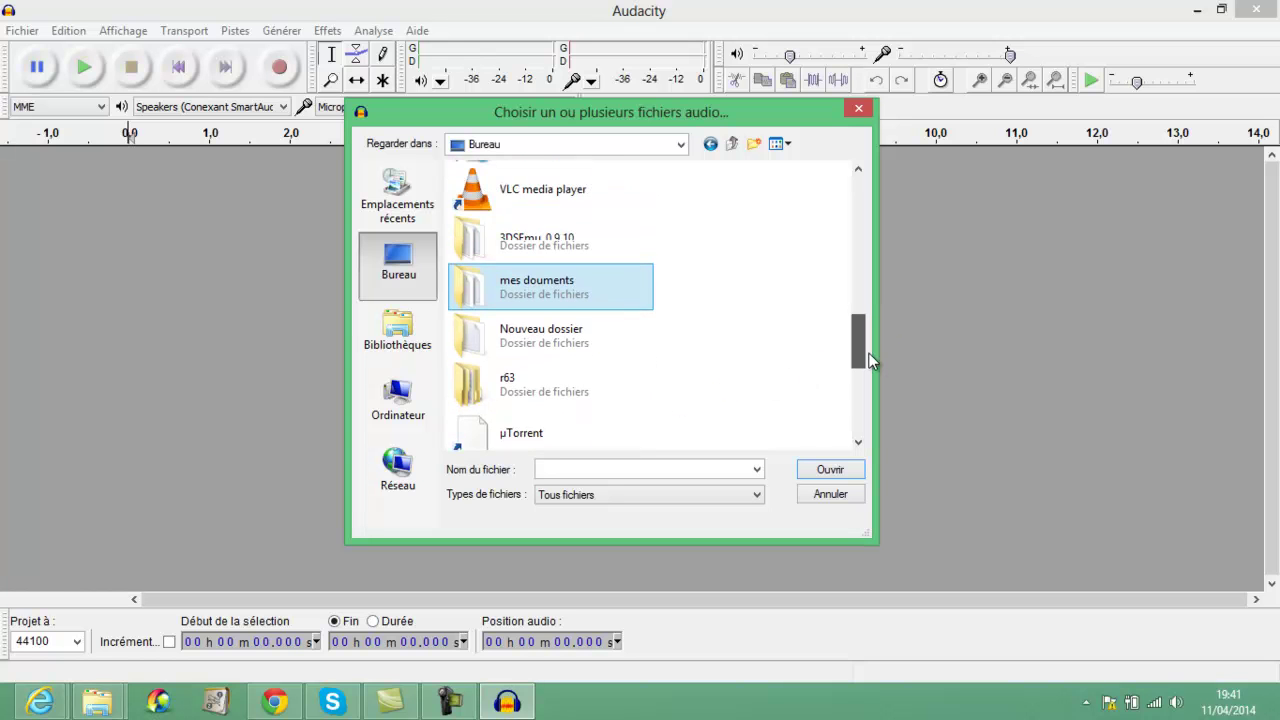
pyautogui.doubleClick(502, 286)
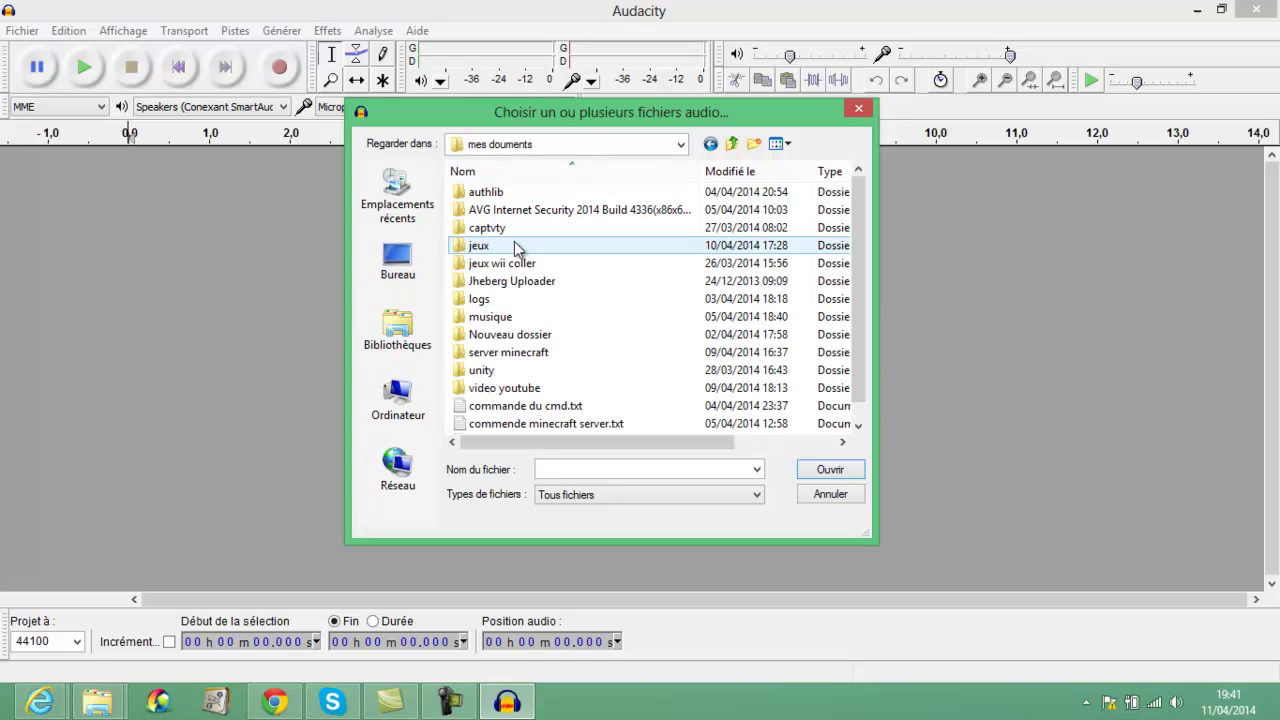
pyautogui.doubleClick(505, 316)
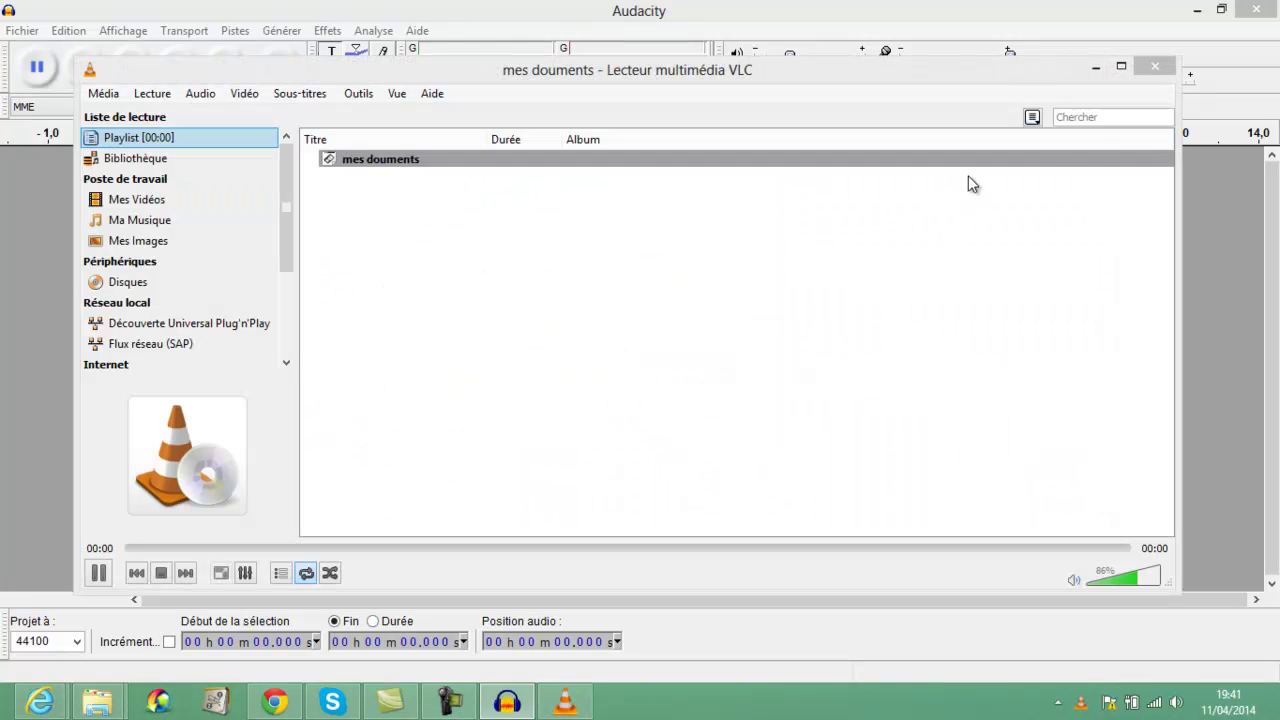
pyautogui.click(1157, 66)
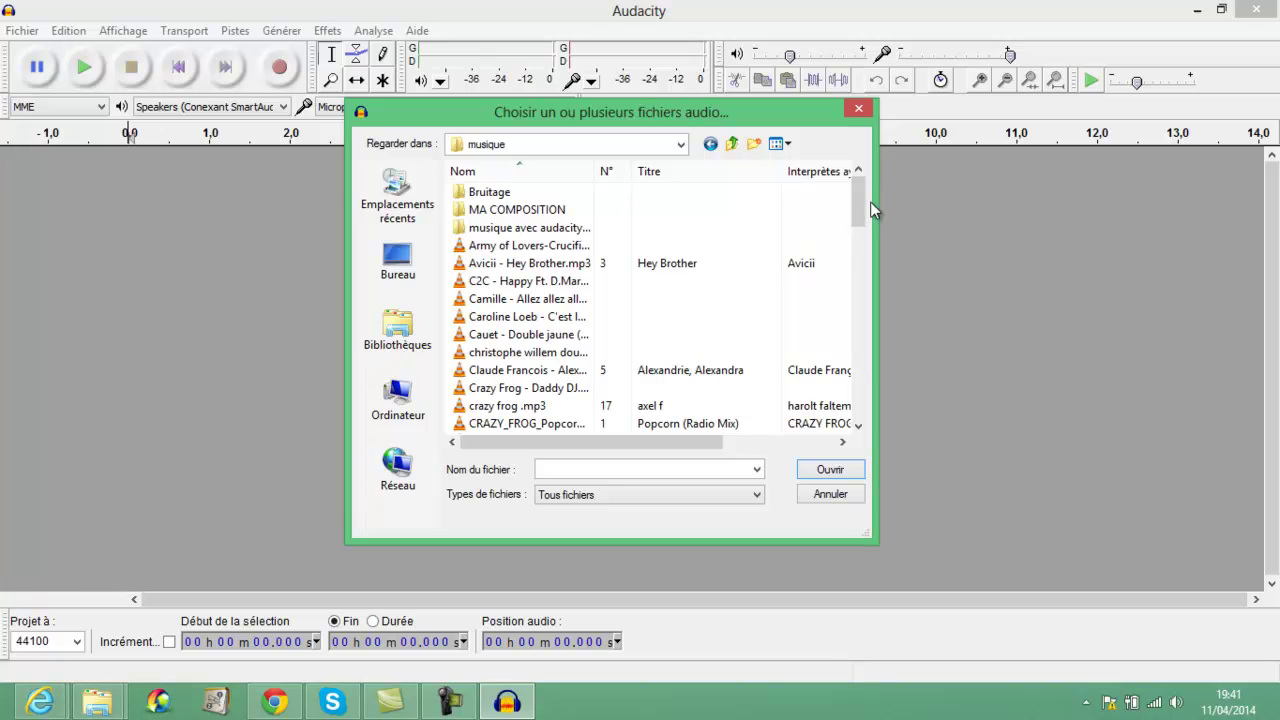
# - Open 1.mp3 from the MA COMPOSITION subfolder of musique
pyautogui.moveTo(864, 202); pyautogui.dragTo(877, 408)
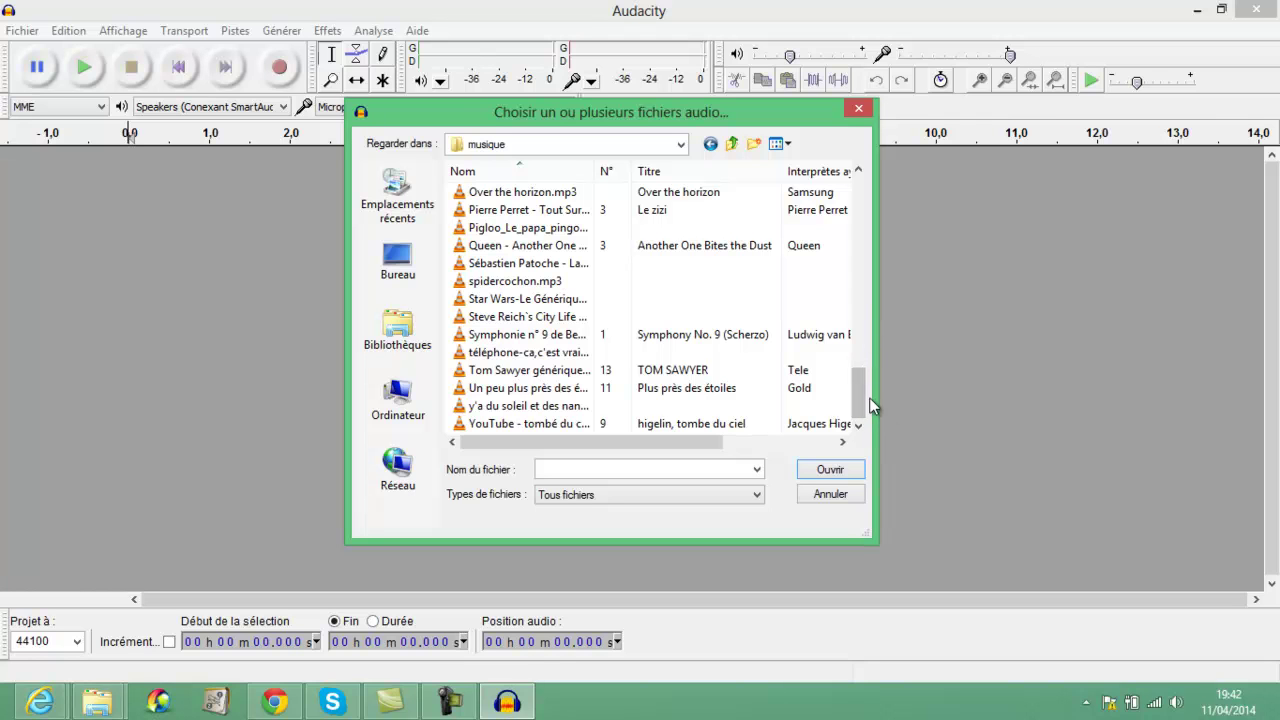
pyautogui.moveTo(860, 403); pyautogui.dragTo(826, 203)
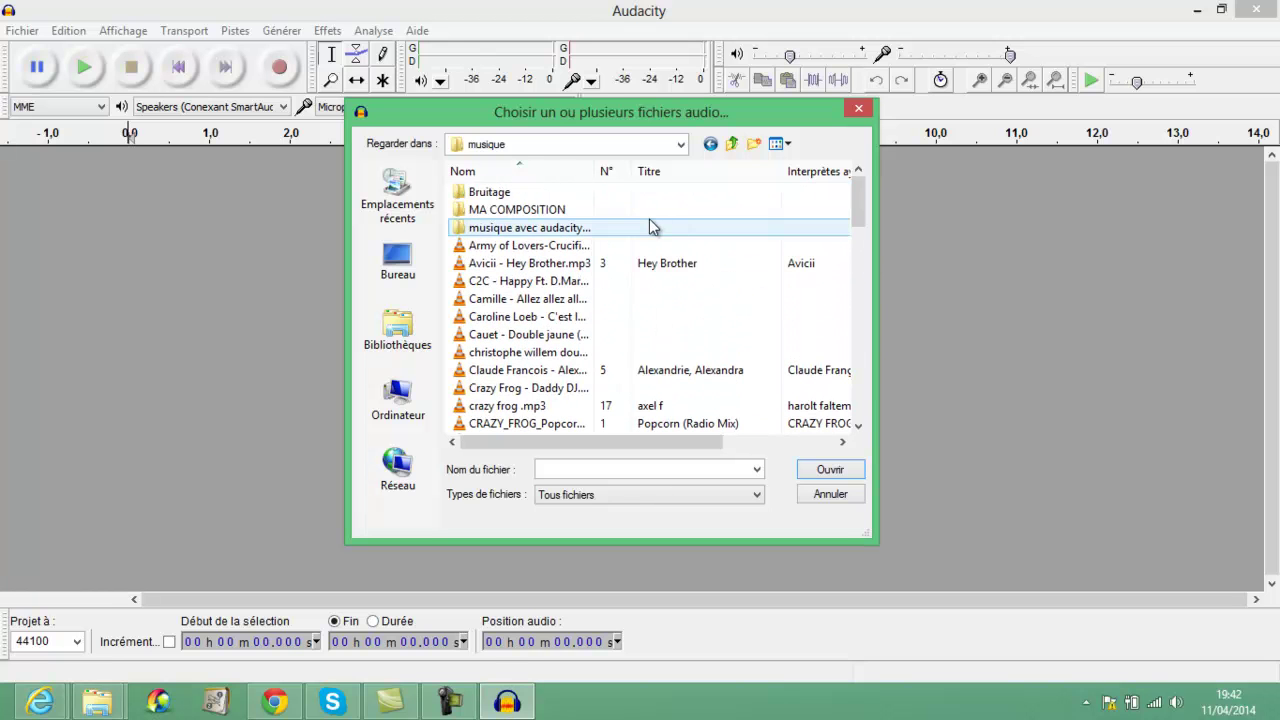
pyautogui.doubleClick(594, 209)
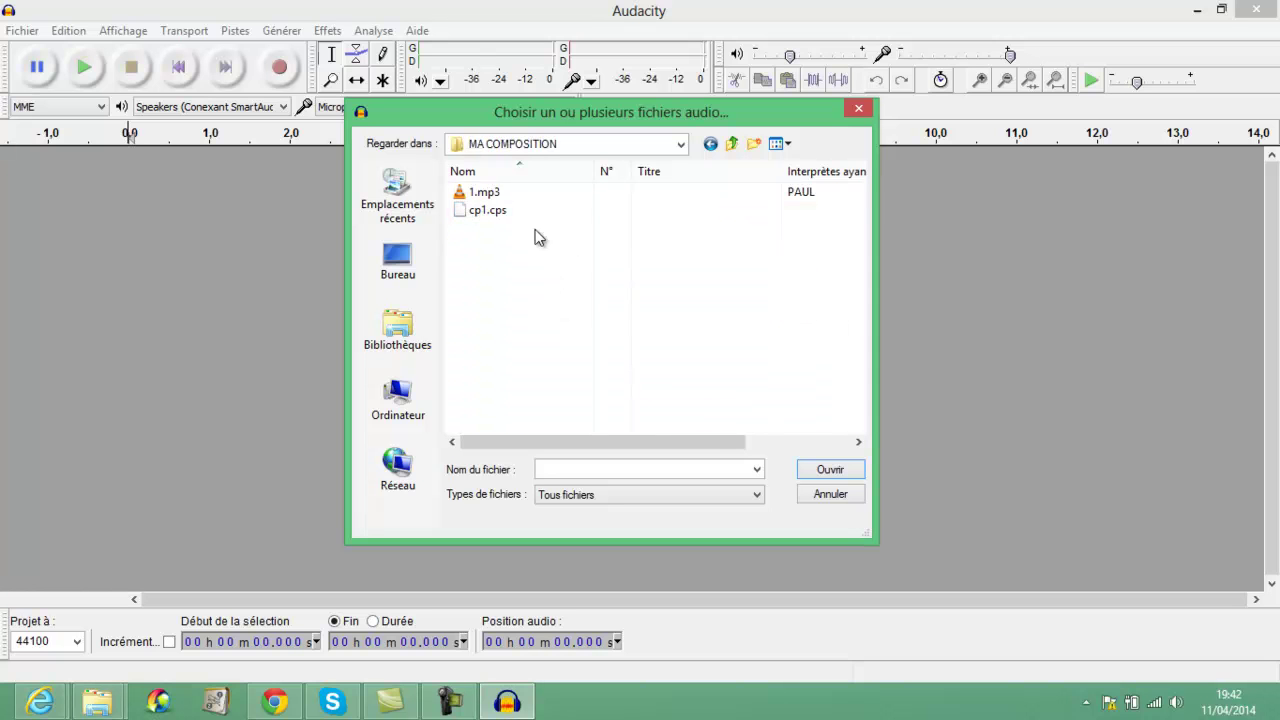
pyautogui.click(535, 196)
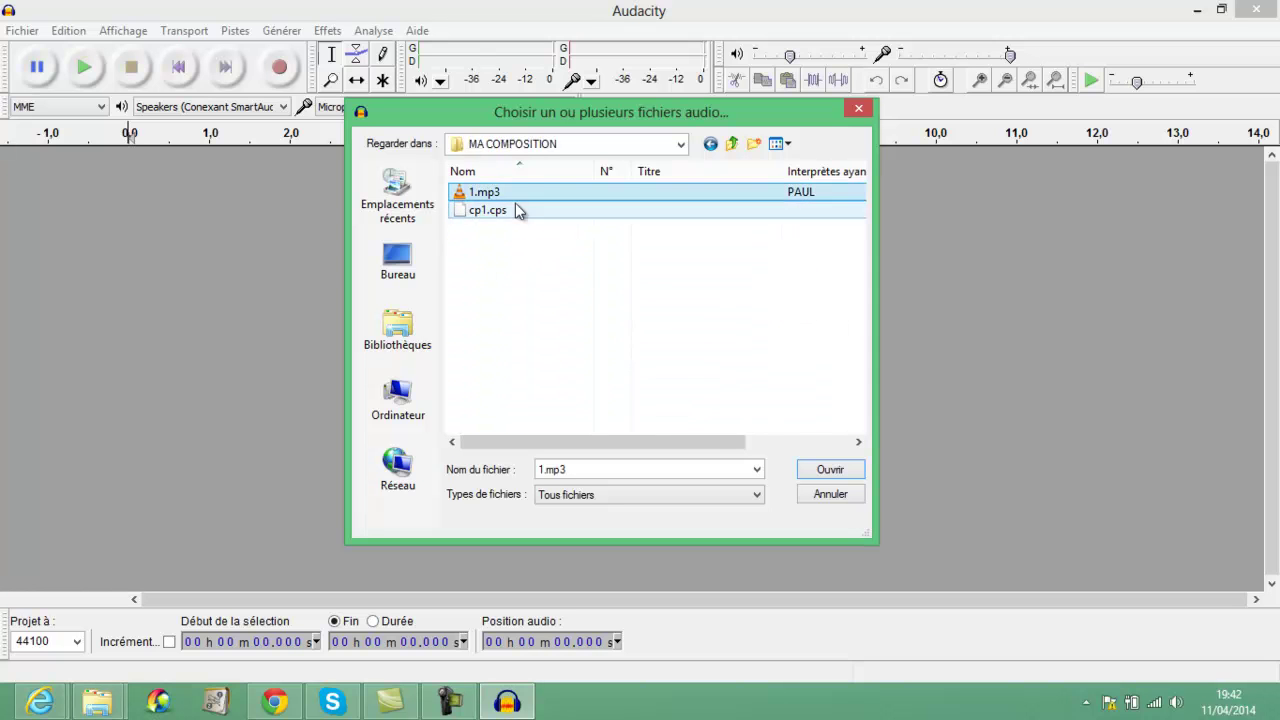
pyautogui.doubleClick(515, 192)
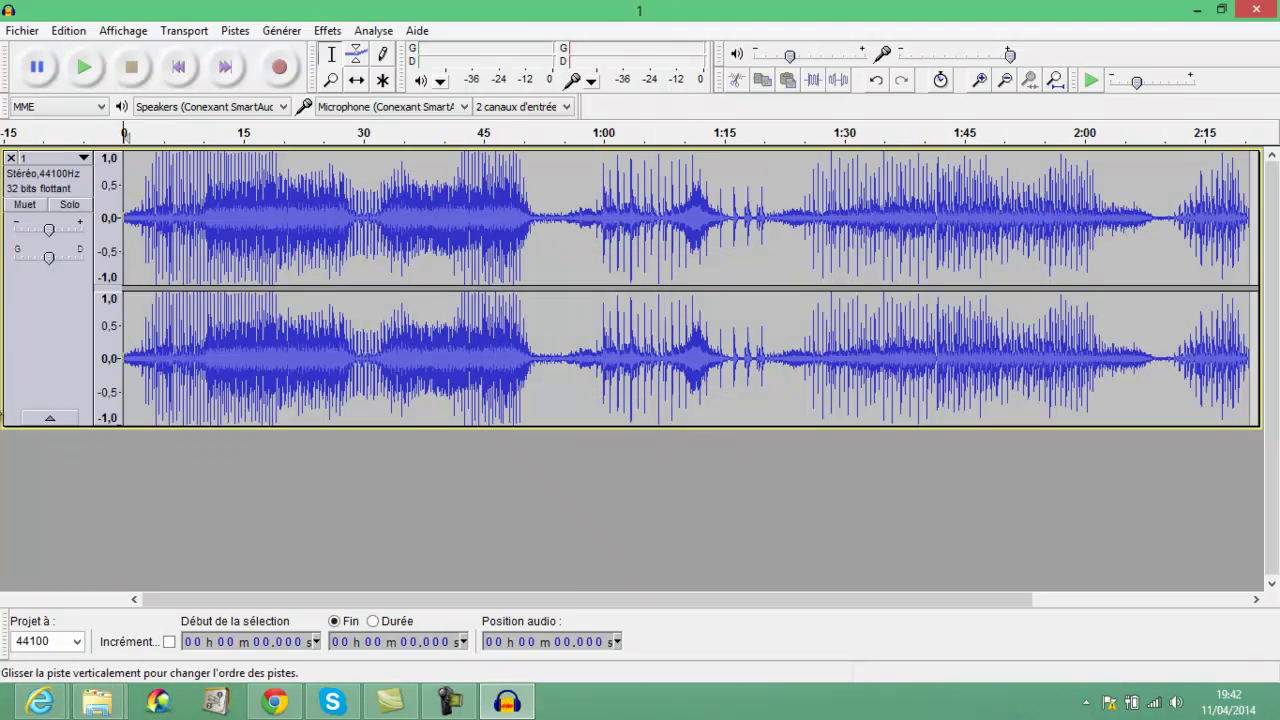
# - Play the track from its start while setting the system volume to 48, and stop playback
pyautogui.click(92, 69)
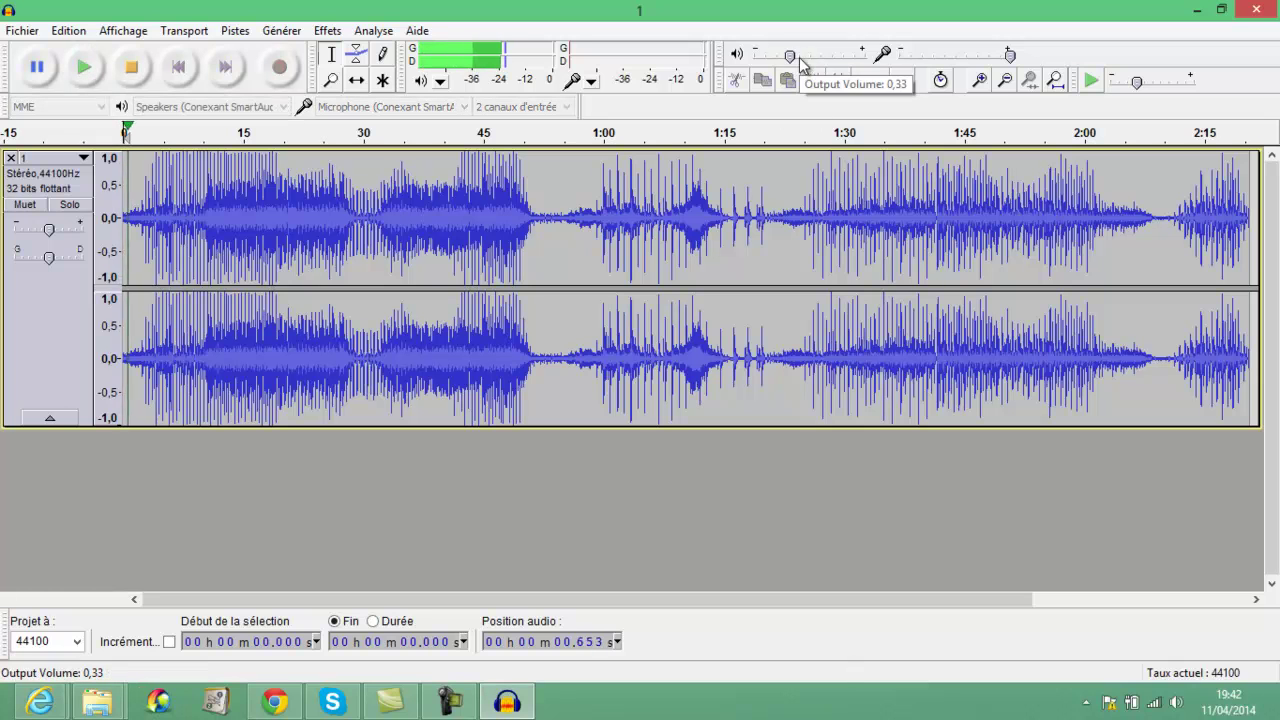
pyautogui.moveTo(790, 56); pyautogui.dragTo(834, 60)
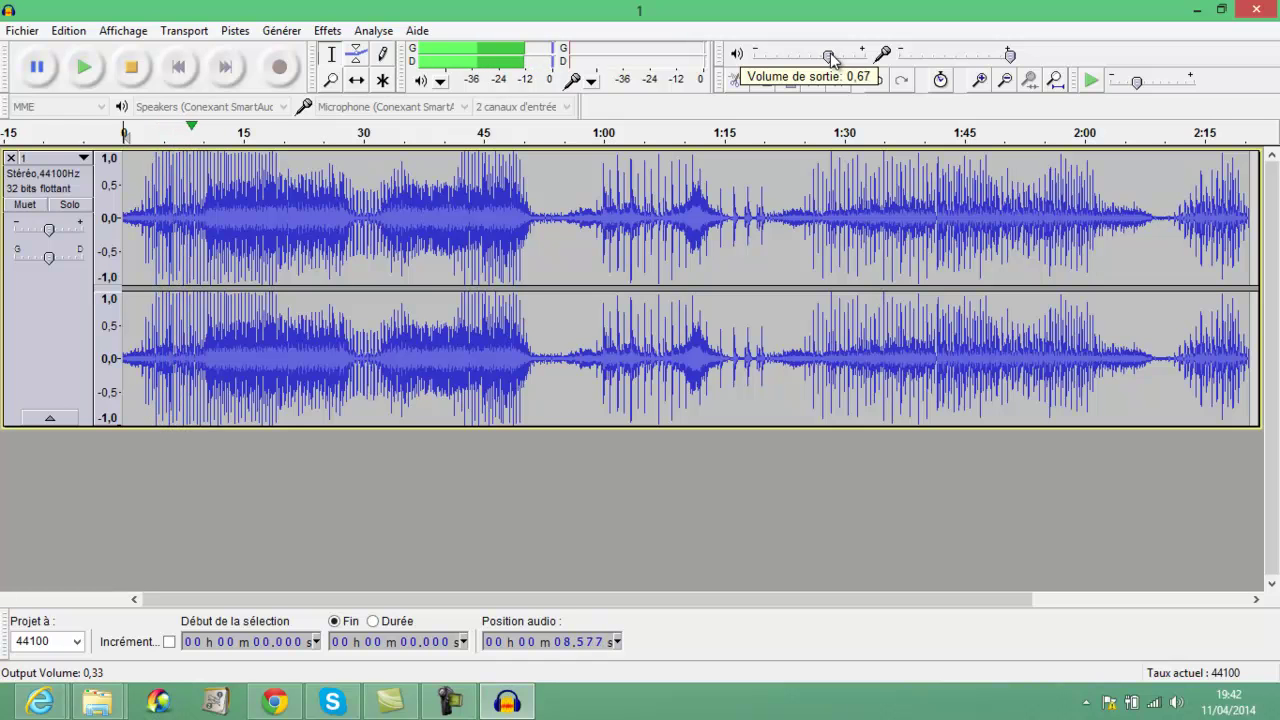
pyautogui.moveTo(828, 60); pyautogui.dragTo(864, 57)
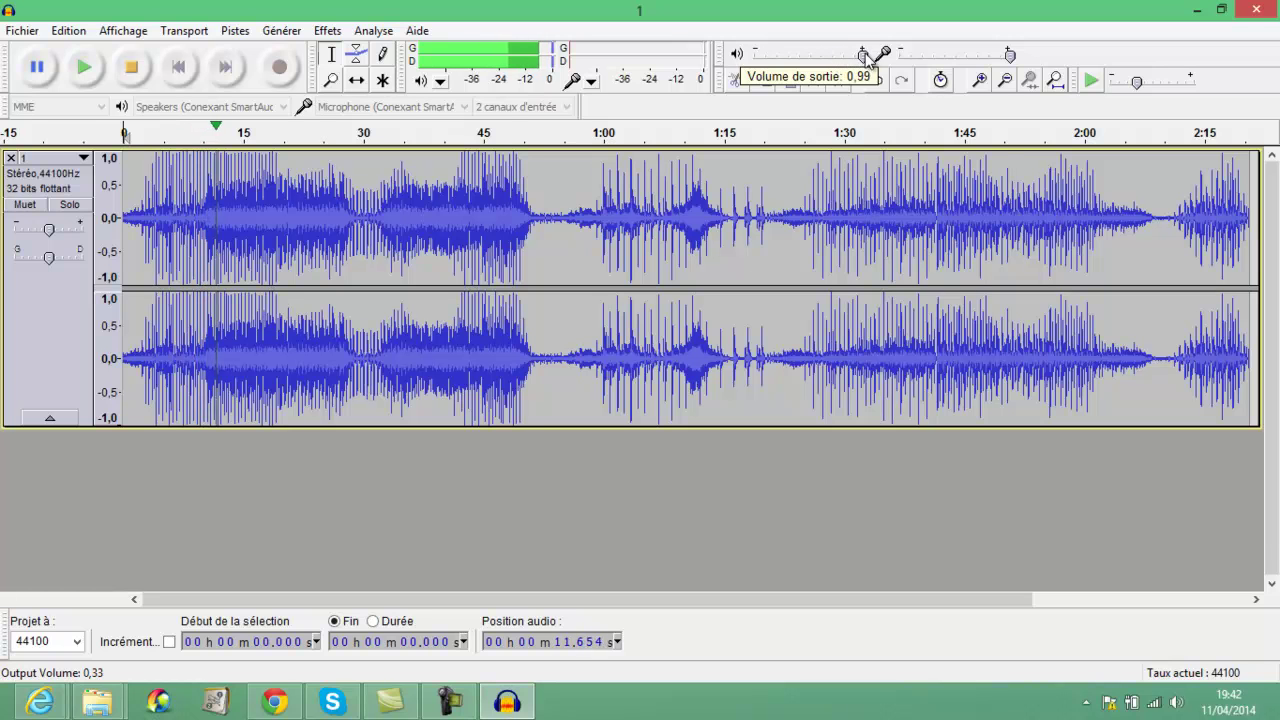
pyautogui.click(1177, 703)
pyautogui.moveTo(1174, 467); pyautogui.dragTo(1186, 520)
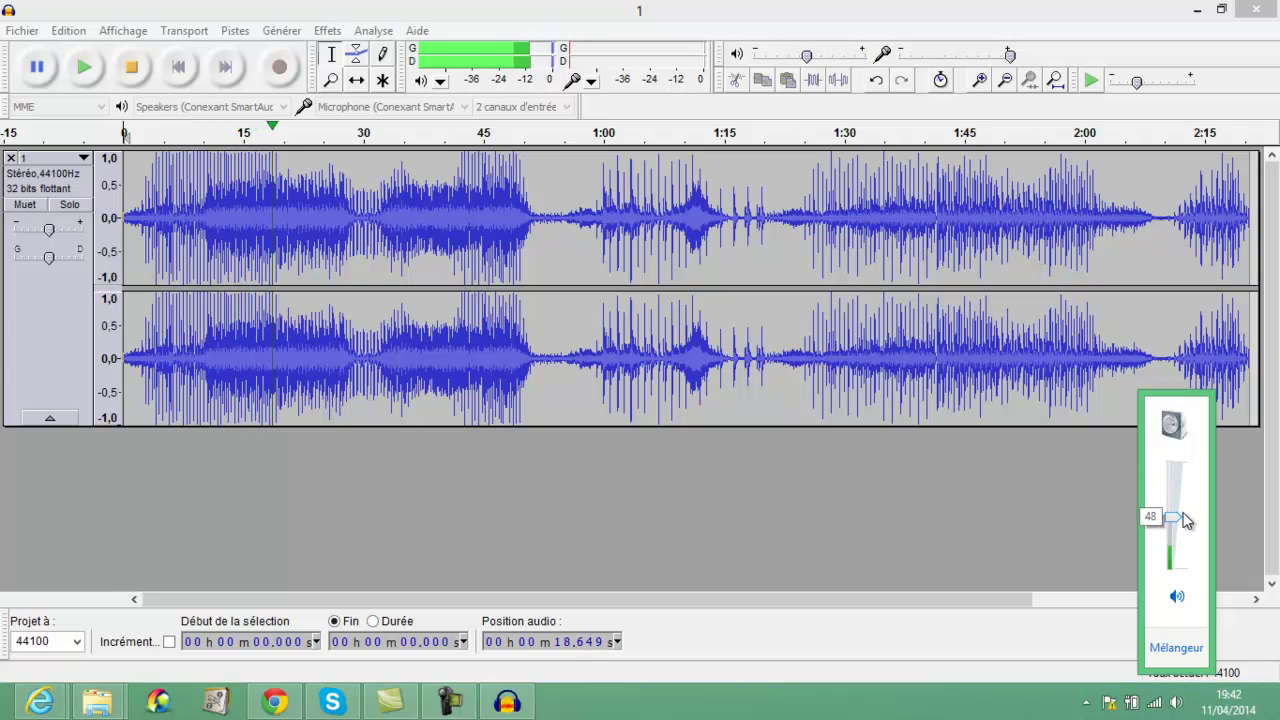
pyautogui.click(659, 490)
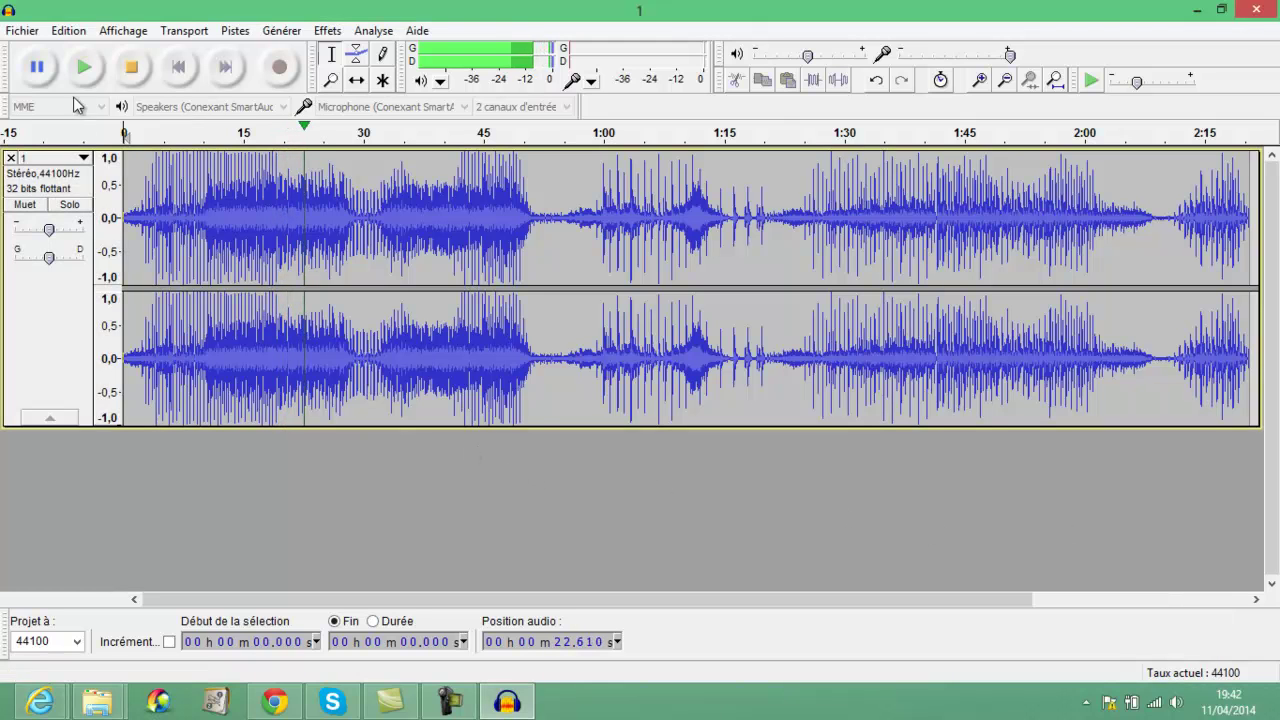
pyautogui.click(37, 66)
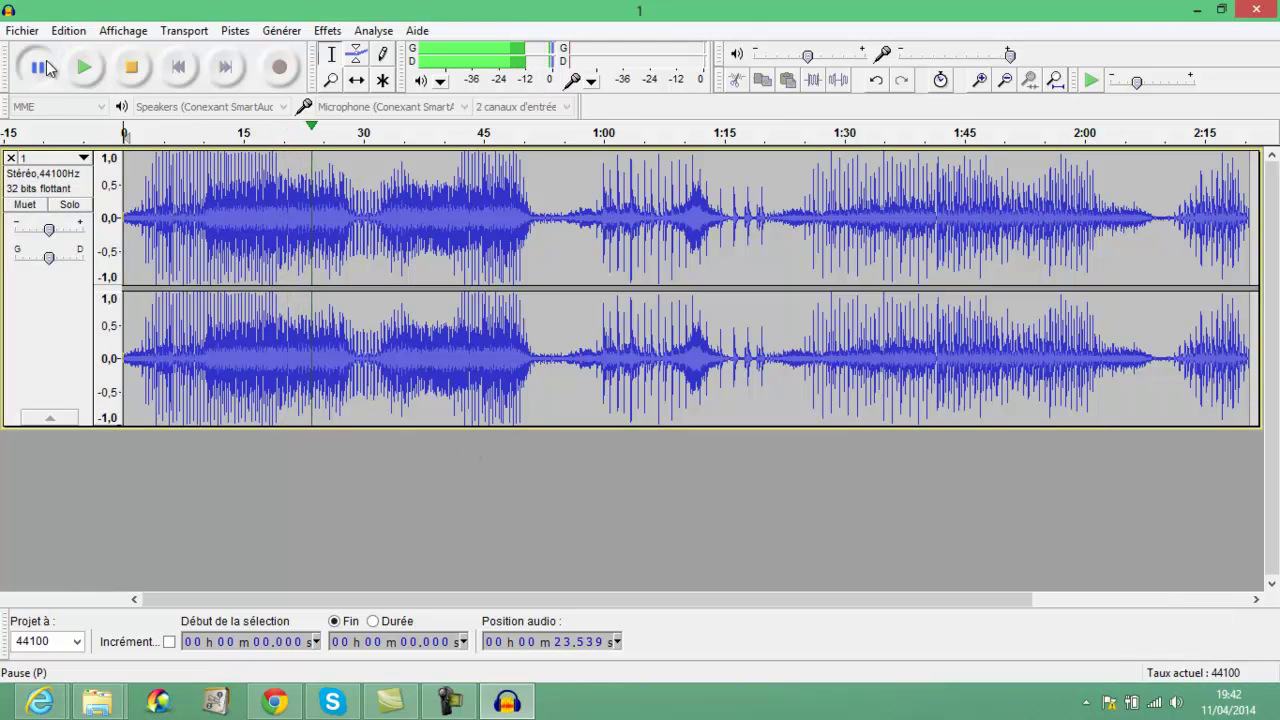
pyautogui.click(132, 67)
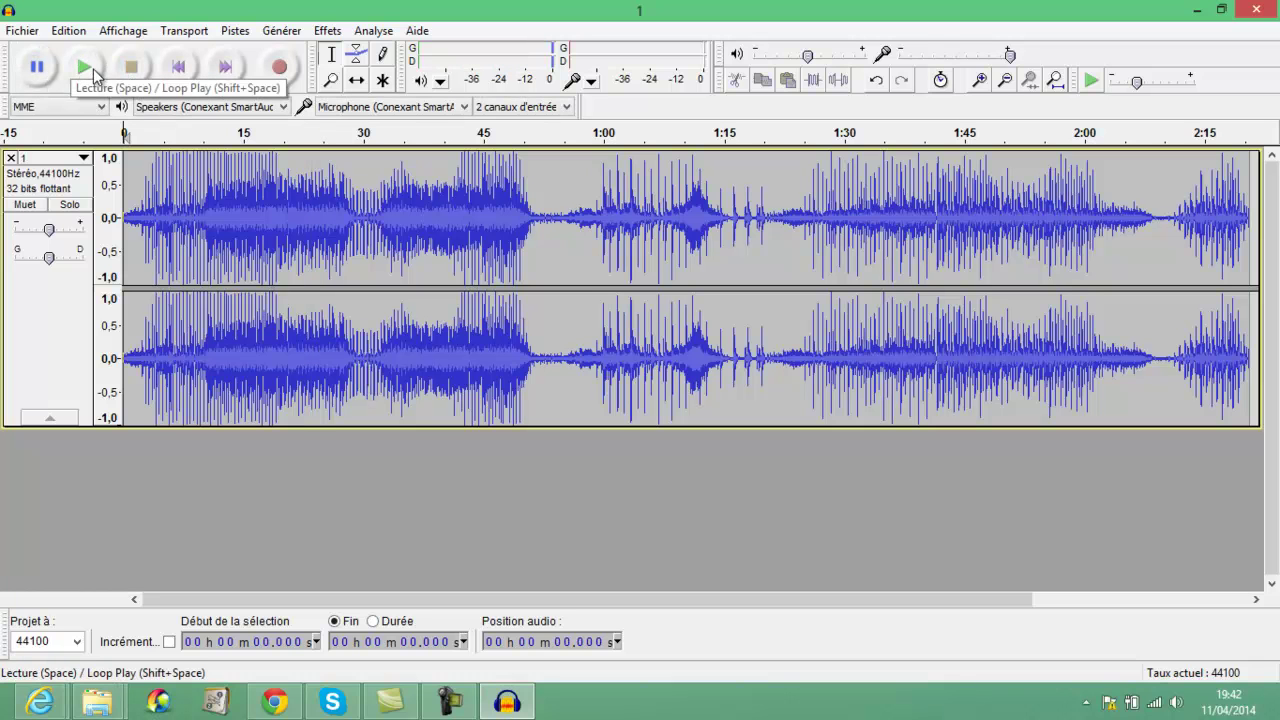
# - Listen to the track from its start and from about 1:42, and stop playback
pyautogui.click(1179, 704)
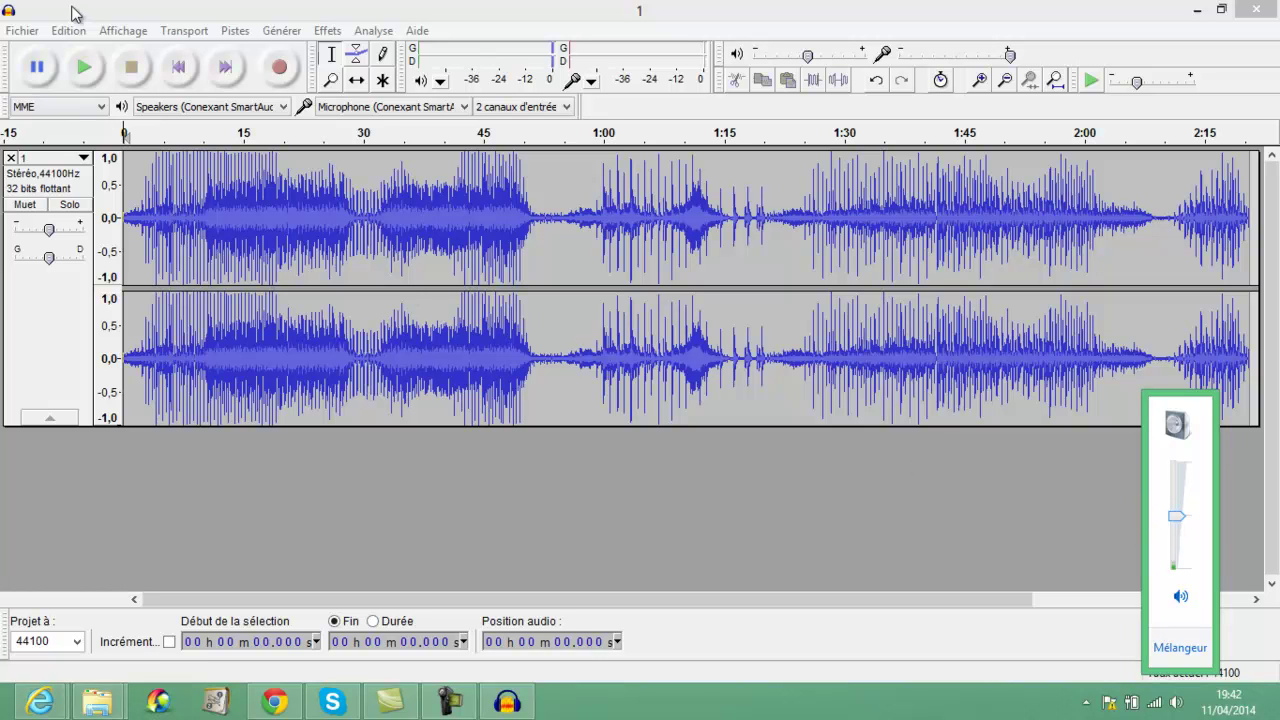
pyautogui.click(86, 77)
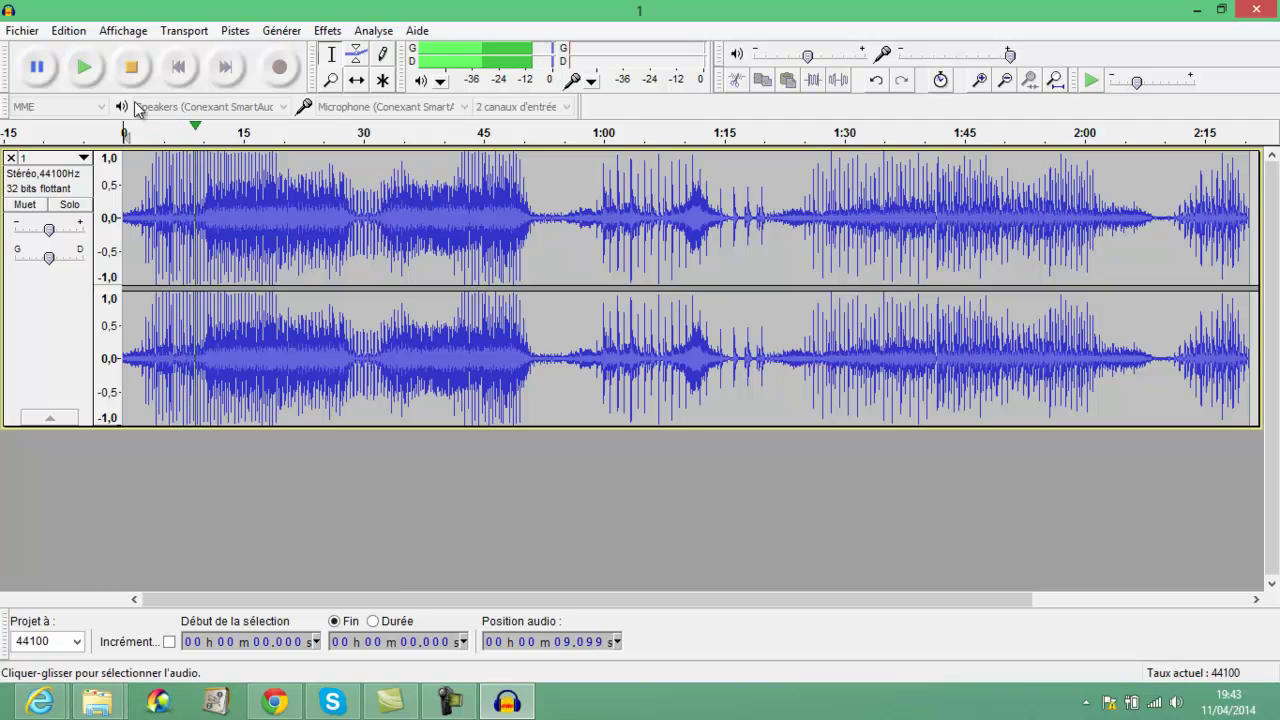
pyautogui.click(132, 68)
pyautogui.click(938, 266)
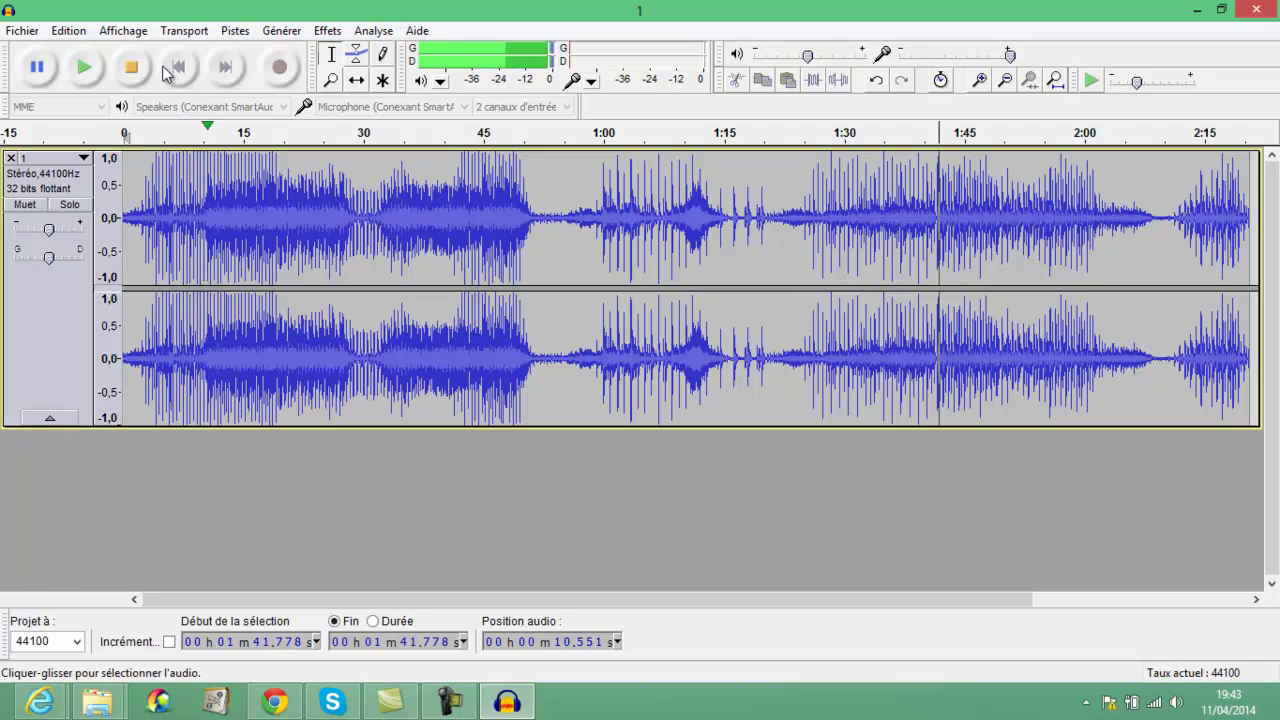
pyautogui.click(88, 70)
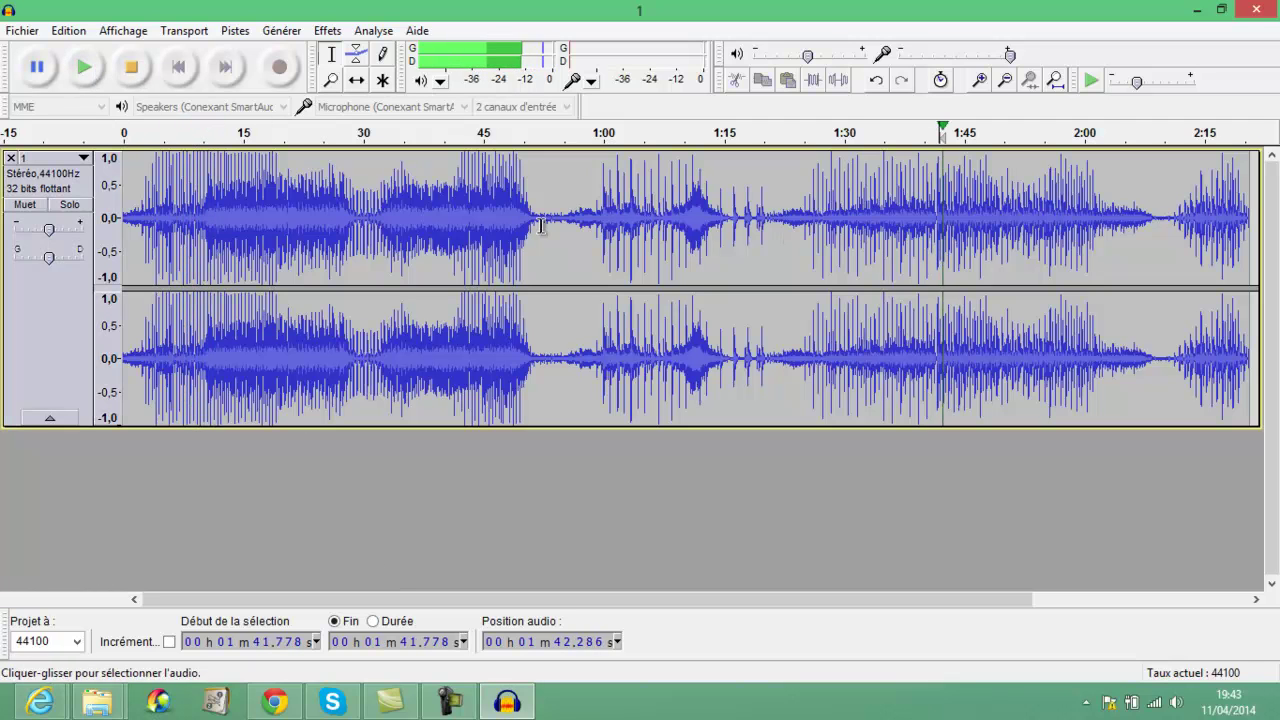
pyautogui.click(130, 68)
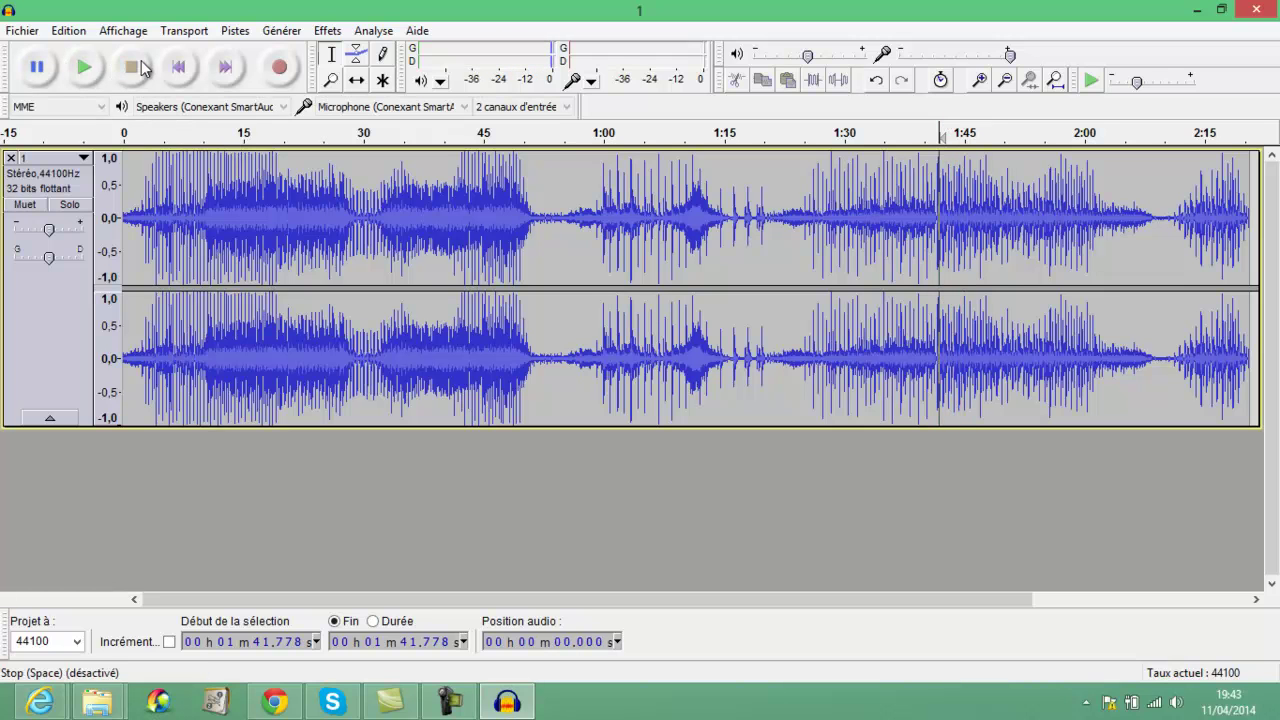
# - Select the whole track and raise its level with the Amplification effect
pyautogui.moveTo(1250, 274)
pyautogui.mouseDown()
pyautogui.moveTo(780, 329)
pyautogui.moveTo(113, 343)
pyautogui.mouseUp()
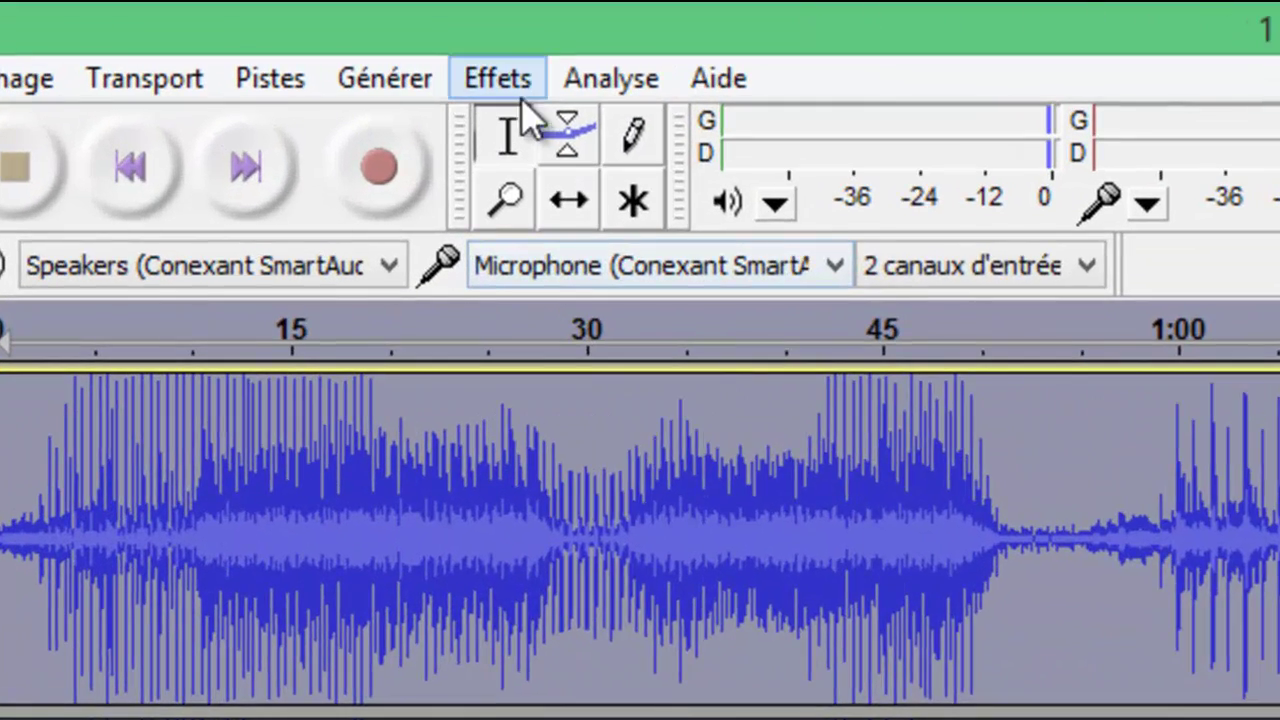
pyautogui.click(495, 85)
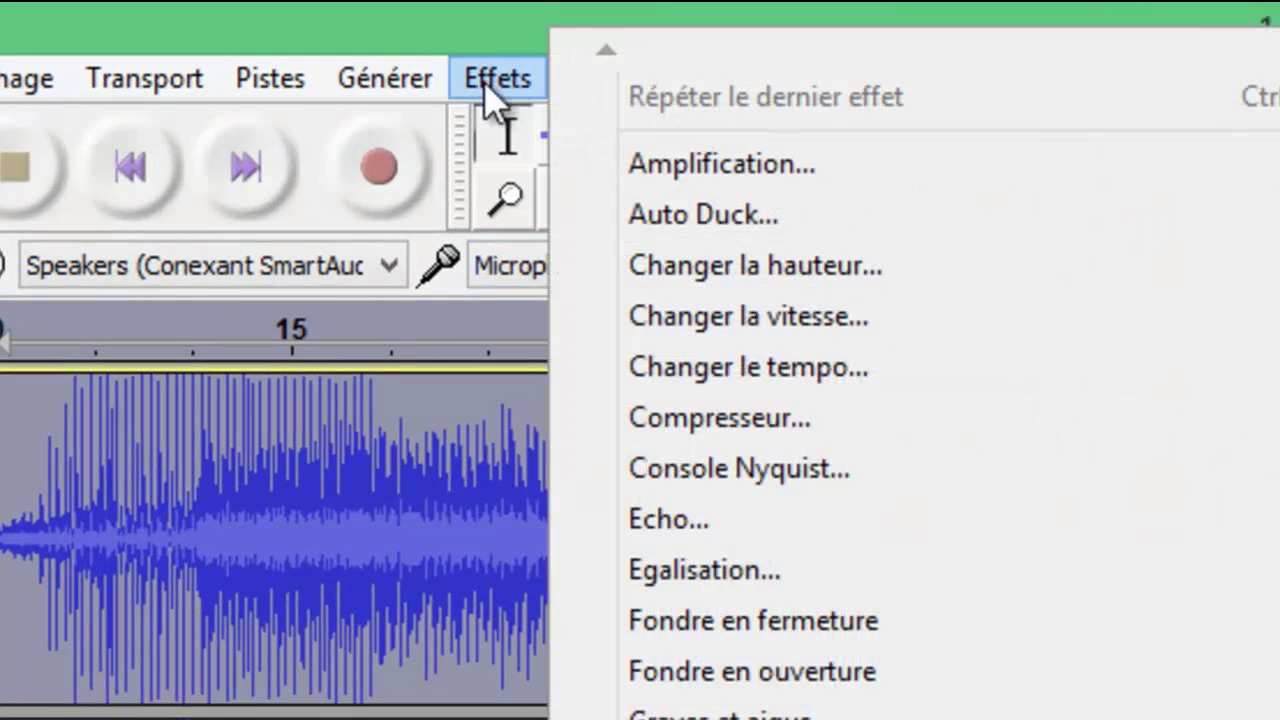
pyautogui.click(770, 170)
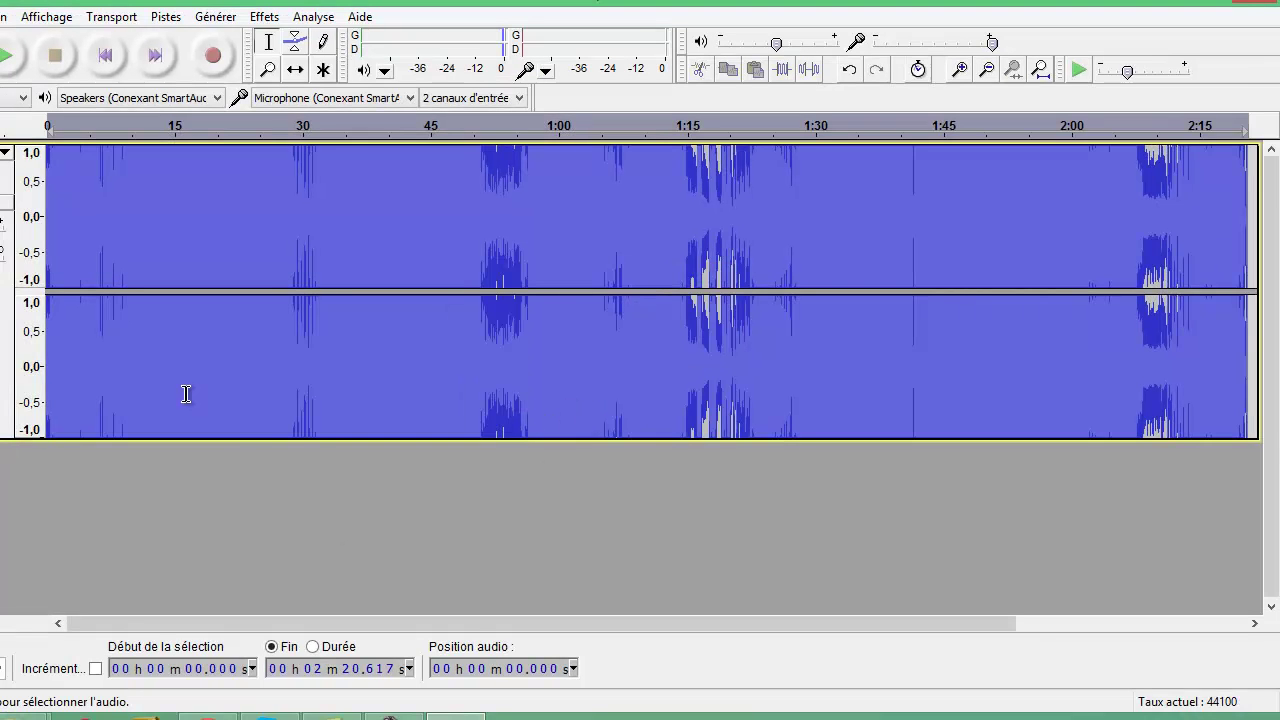
# - Listen to the amplified track from its very start and stop playback
pyautogui.click(60, 316)
pyautogui.click(47, 323)
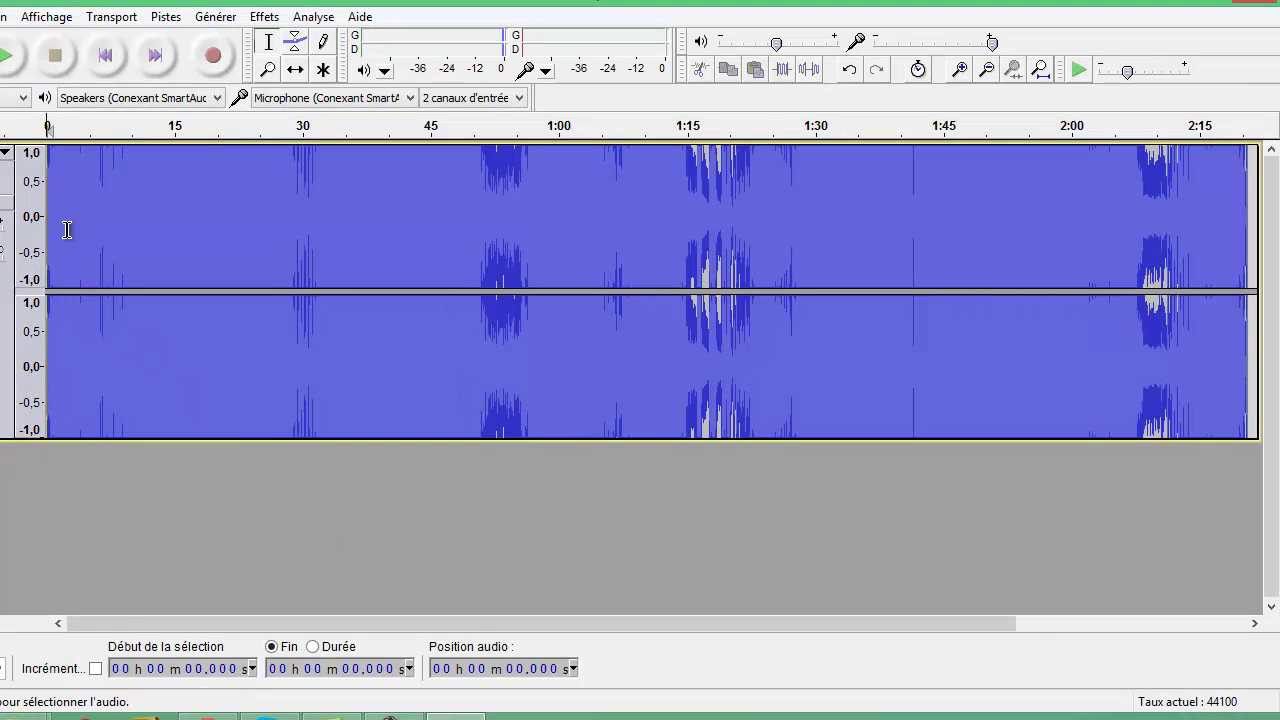
pyautogui.click(4, 55)
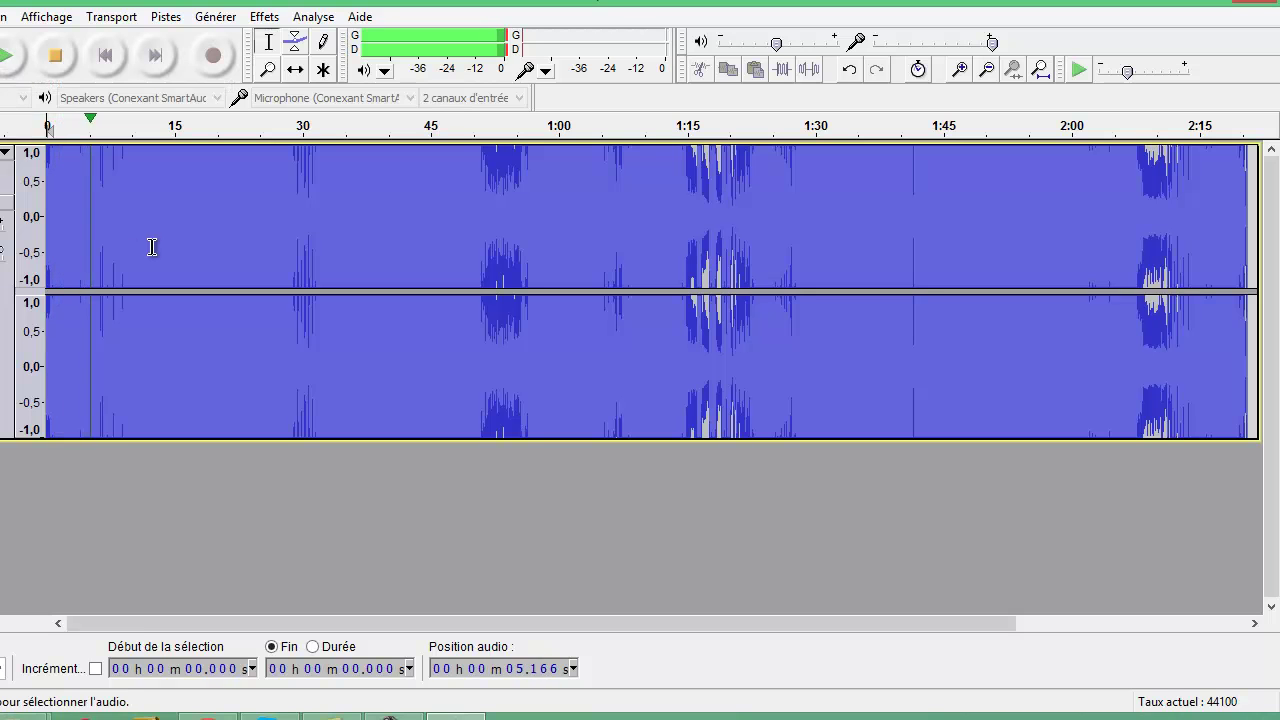
pyautogui.click(57, 62)
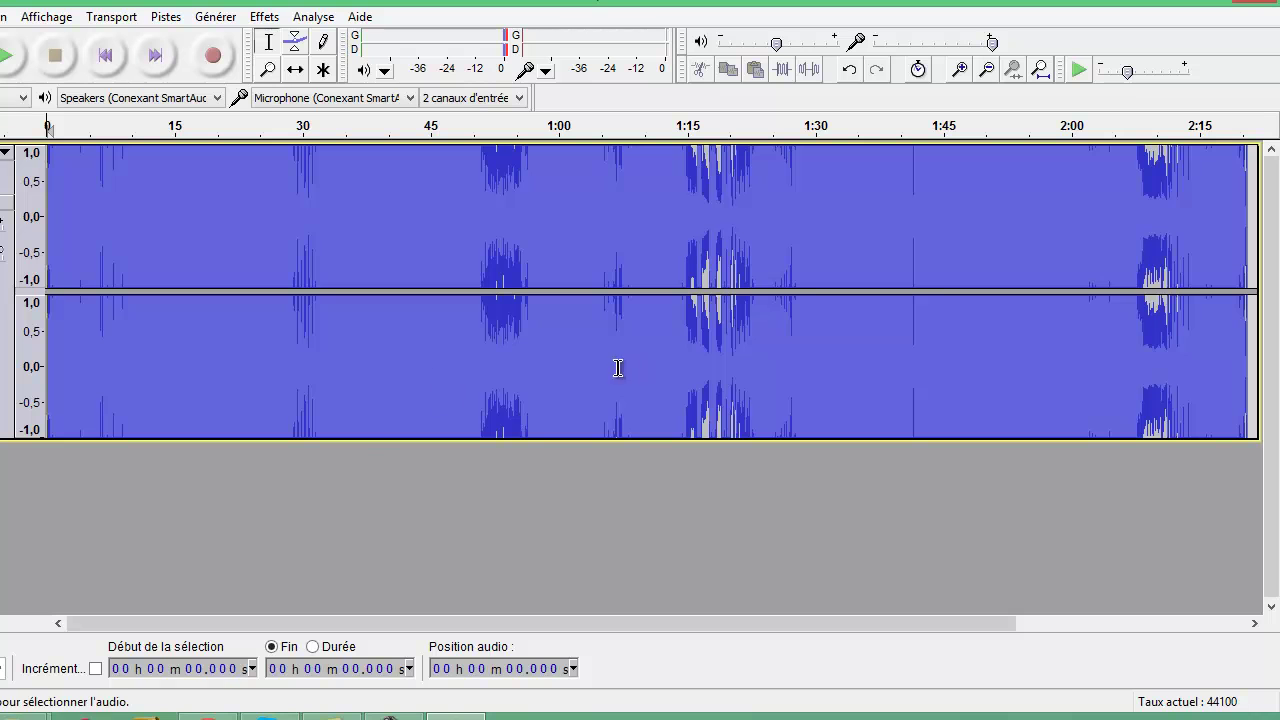
# - Undo the track's amplification to compare it with the original waveform, and redo it
pyautogui.moveTo(1242, 327); pyautogui.dragTo(1181, 343)
pyautogui.hotkey('alt', 'f')
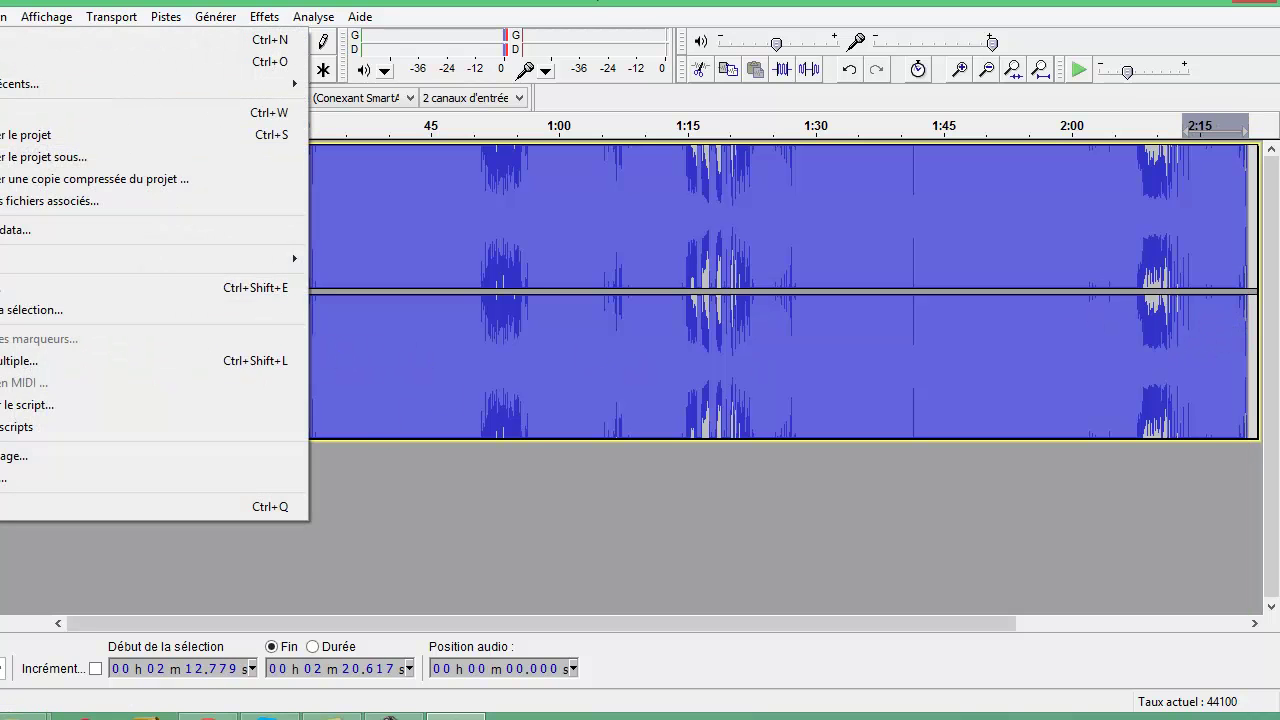
pyautogui.click(7, 20)
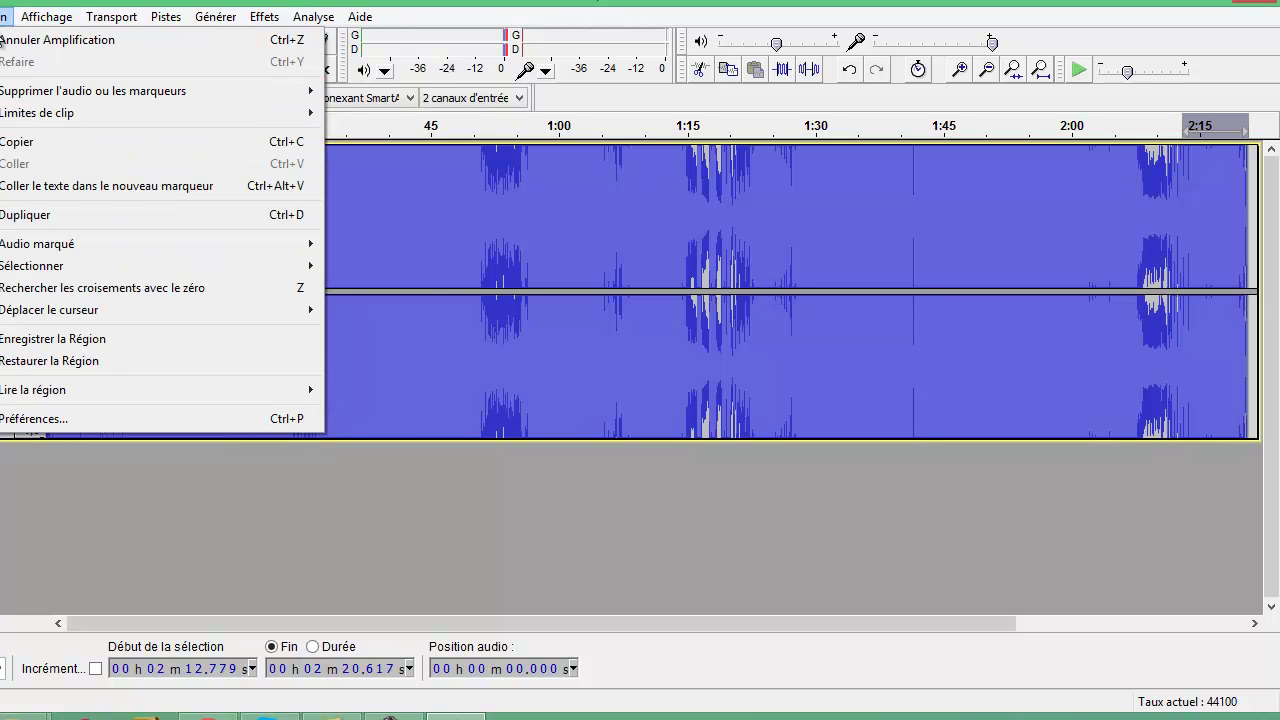
pyautogui.click(25, 40)
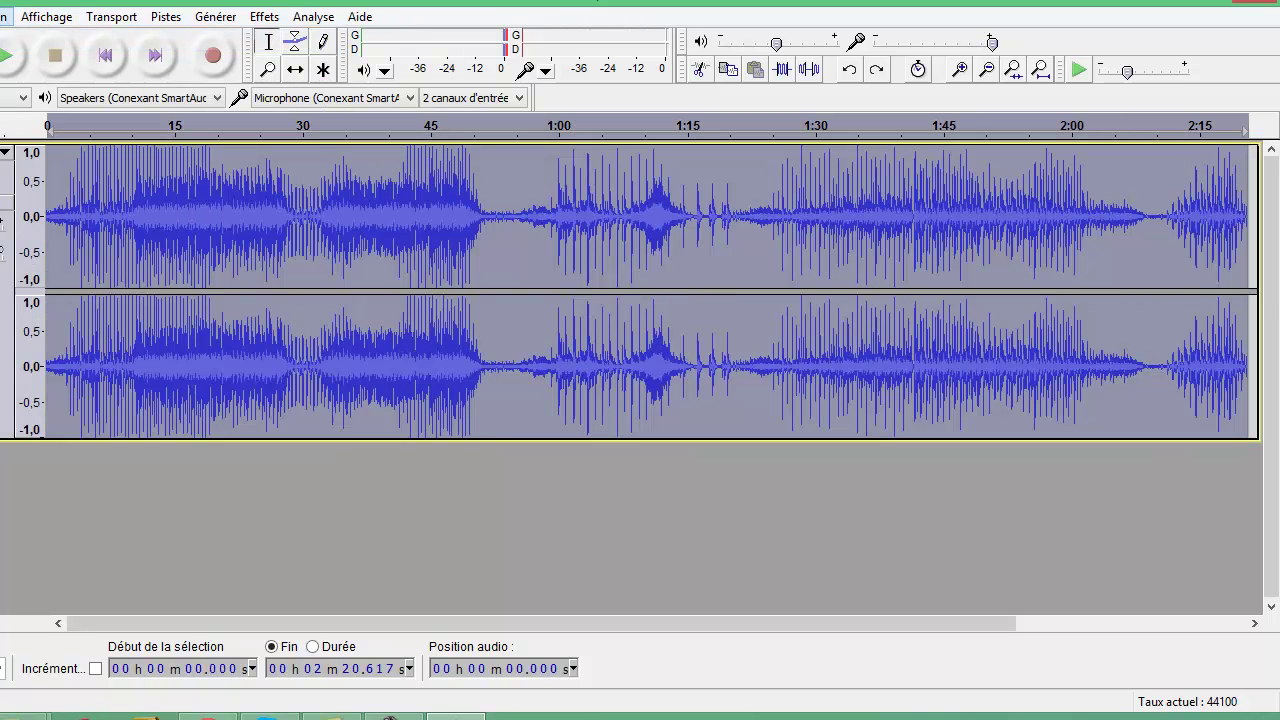
pyautogui.click(4, 17)
pyautogui.click(574, 418)
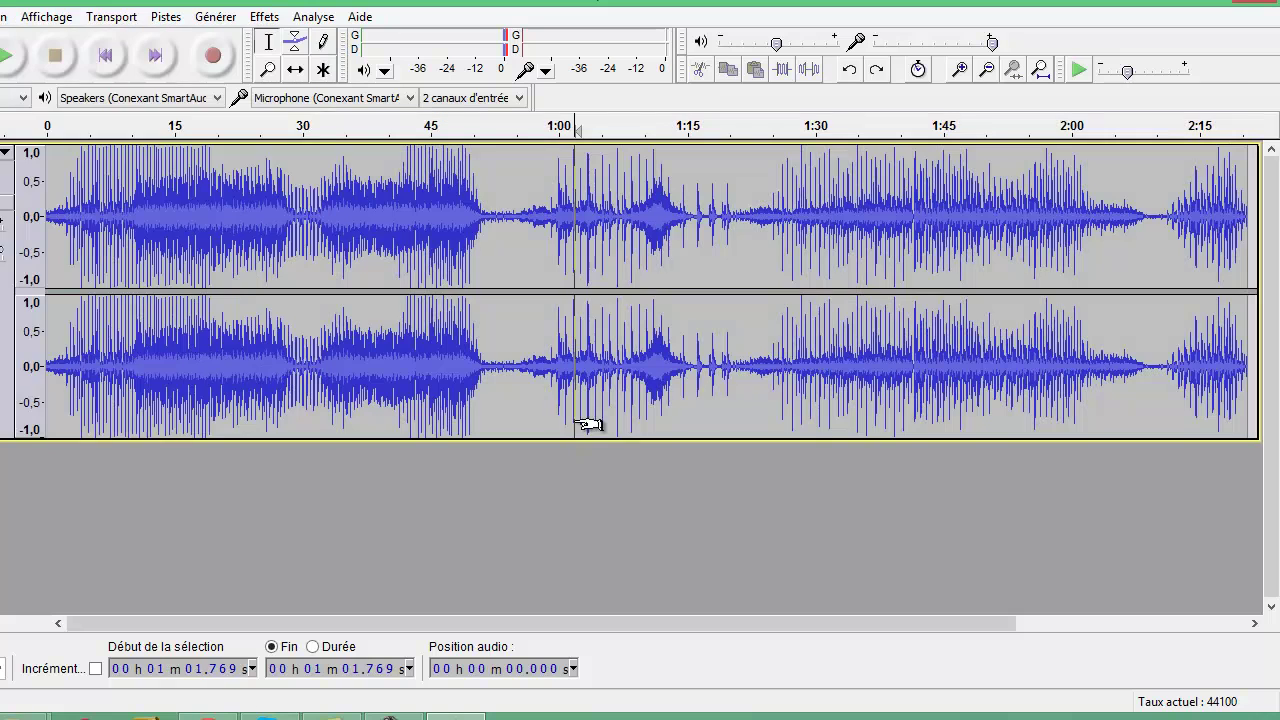
pyautogui.click(4, 17)
pyautogui.click(4, 63)
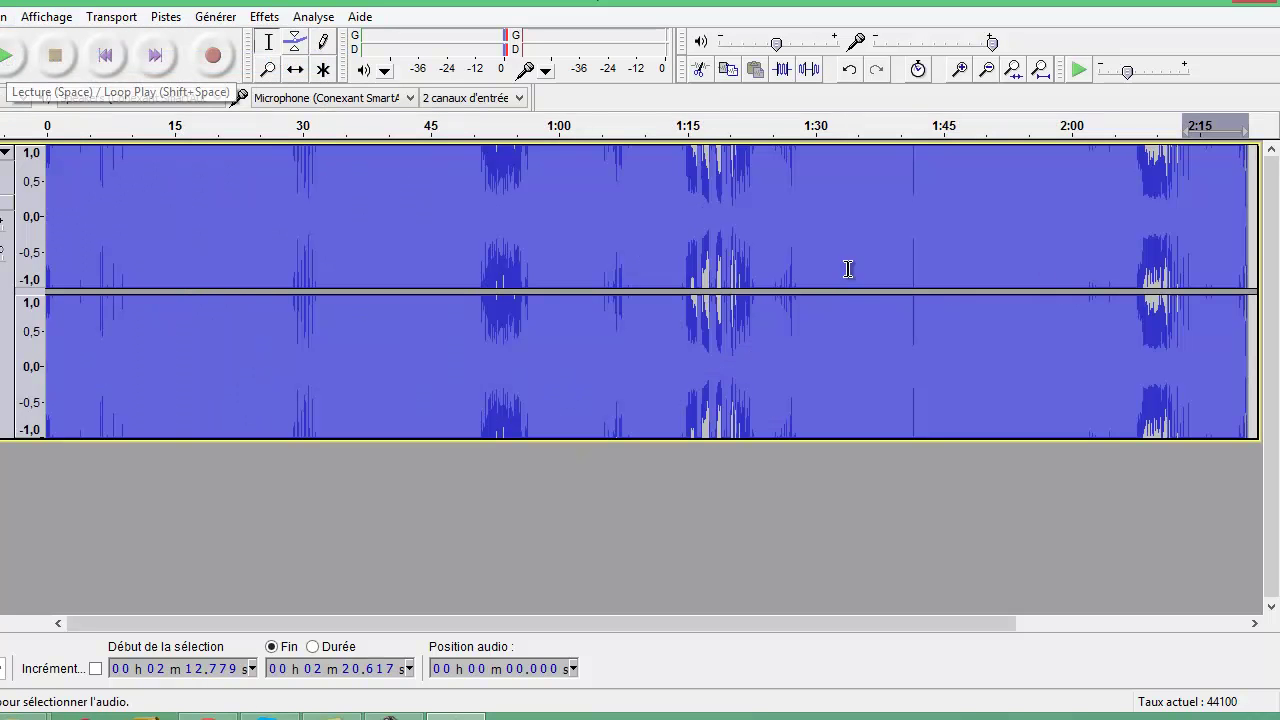
# - Check the Amplification settings for the whole track, close them without applying, and undo the earlier amplification
pyautogui.moveTo(1234, 277); pyautogui.dragTo(668, 282)
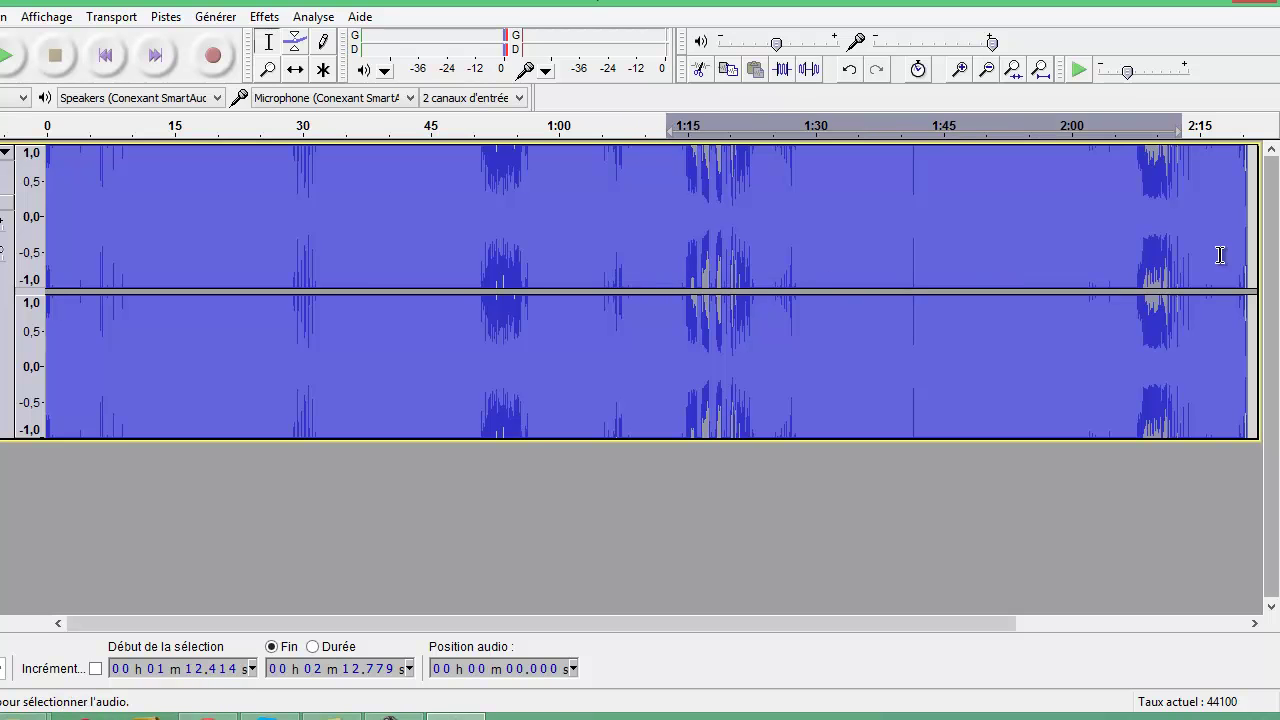
pyautogui.moveTo(1246, 268); pyautogui.dragTo(44, 298)
pyautogui.click(262, 17)
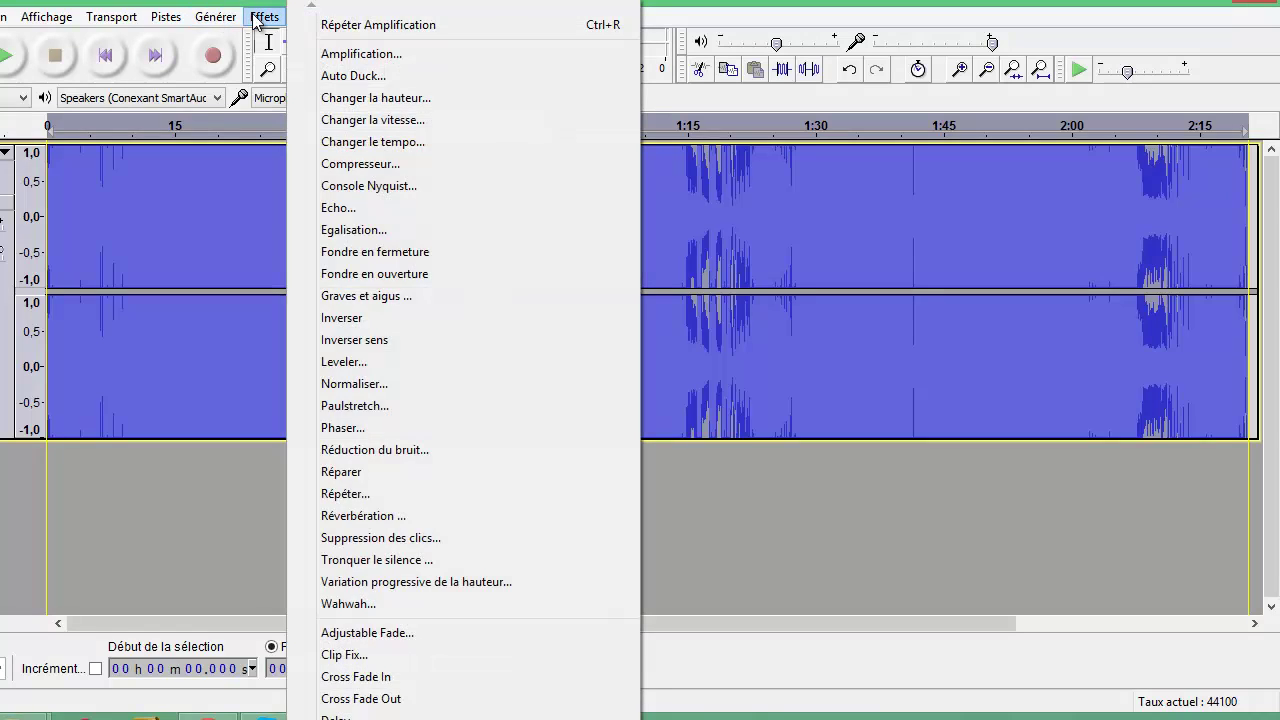
pyautogui.click(361, 53)
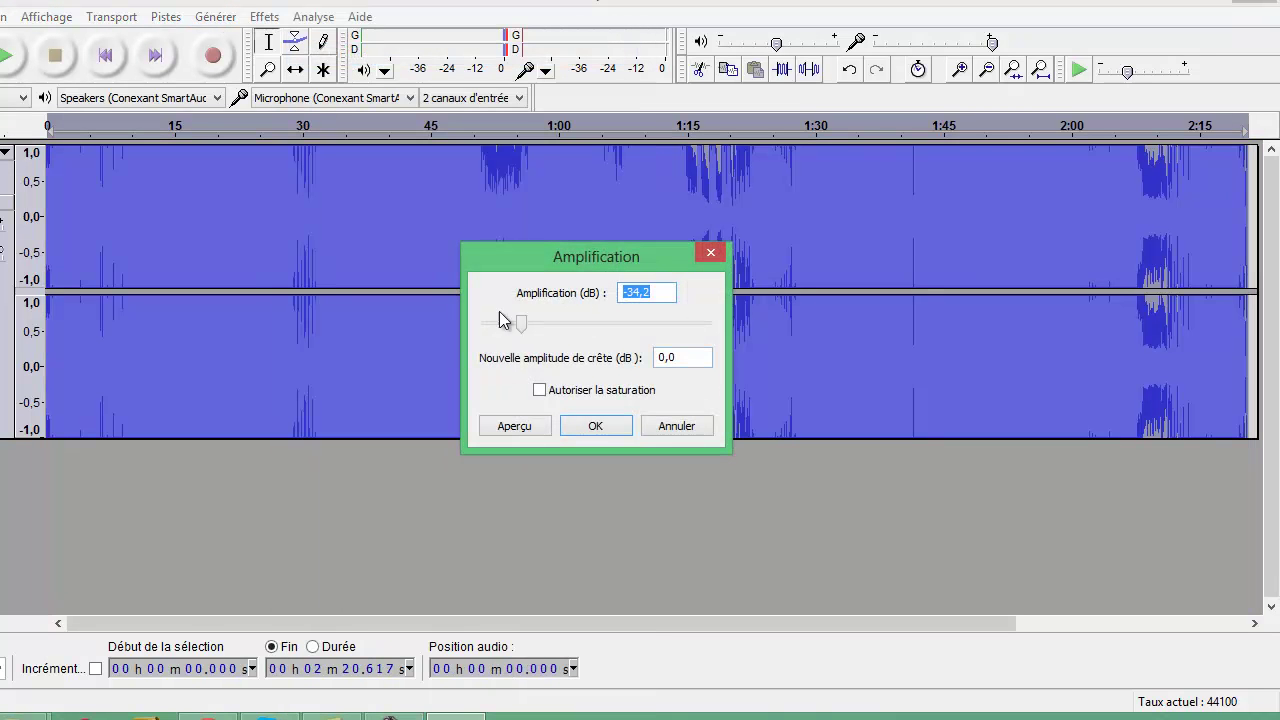
pyautogui.click(713, 254)
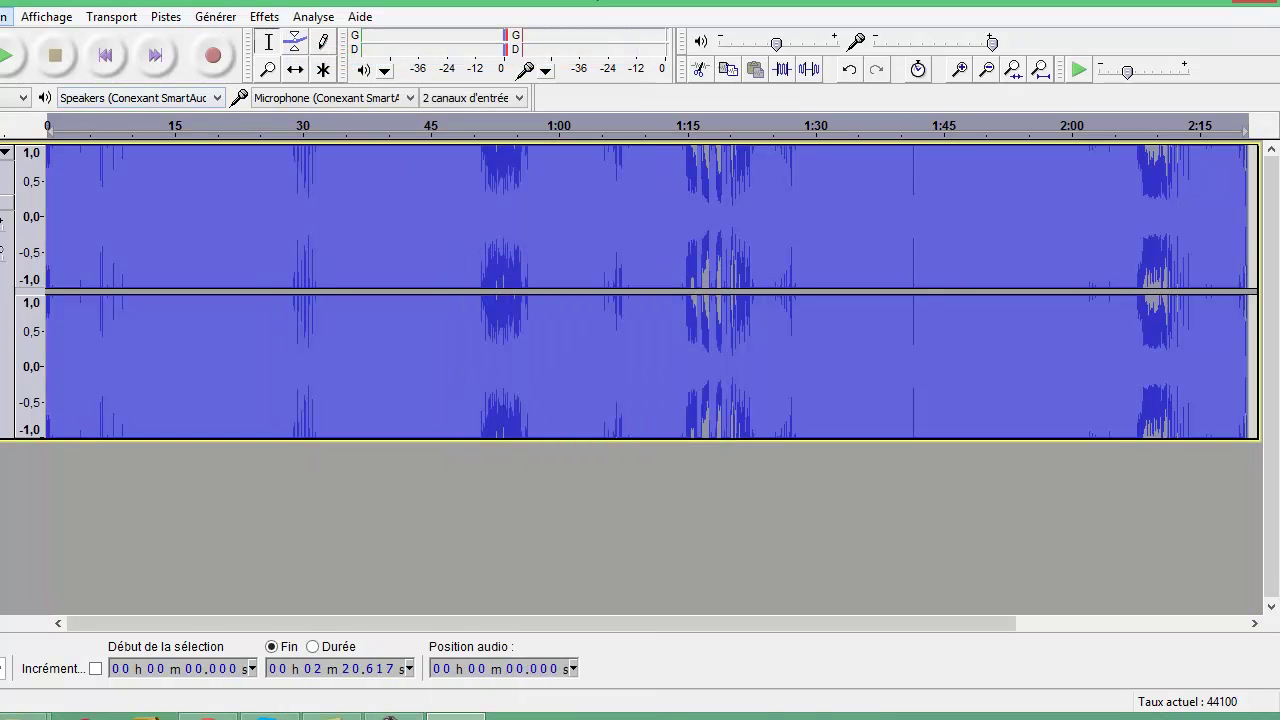
pyautogui.click(4, 17)
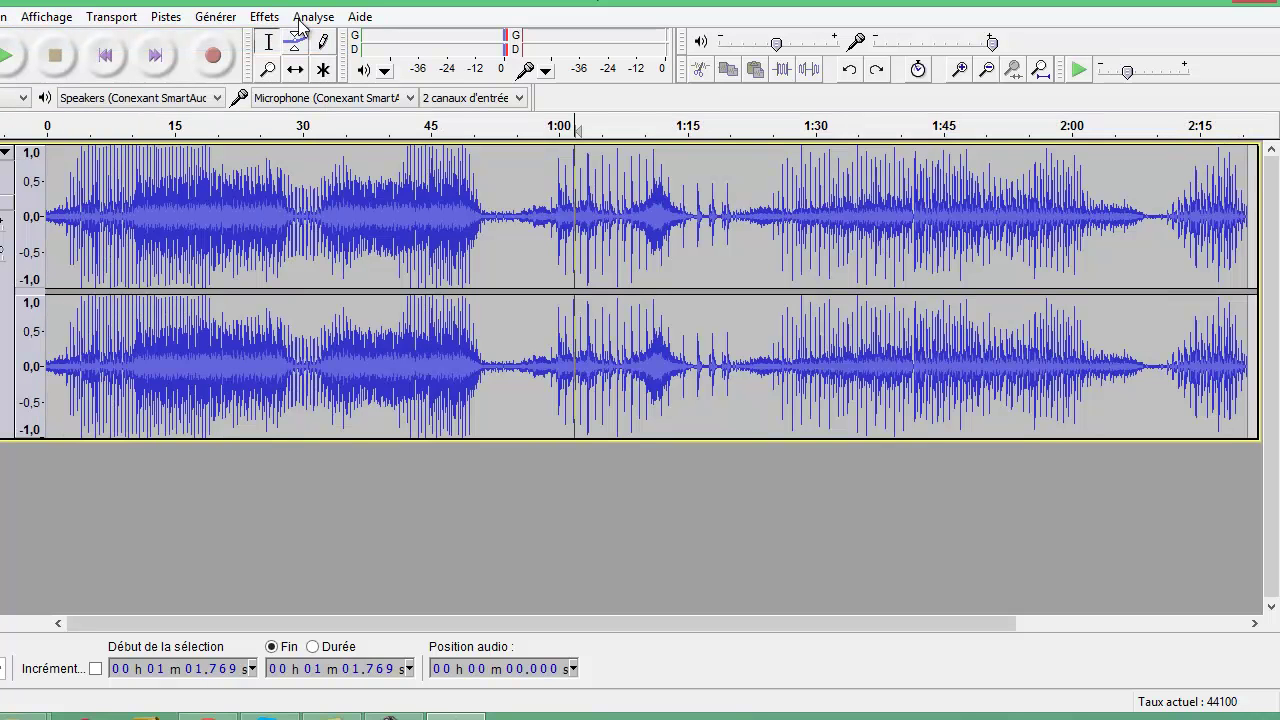
# - Amplify the whole track by 15.5 dB with clipping allowed, and play its beginning to check the sound
pyautogui.moveTo(1250, 325); pyautogui.dragTo(15, 315)
pyautogui.click(166, 17)
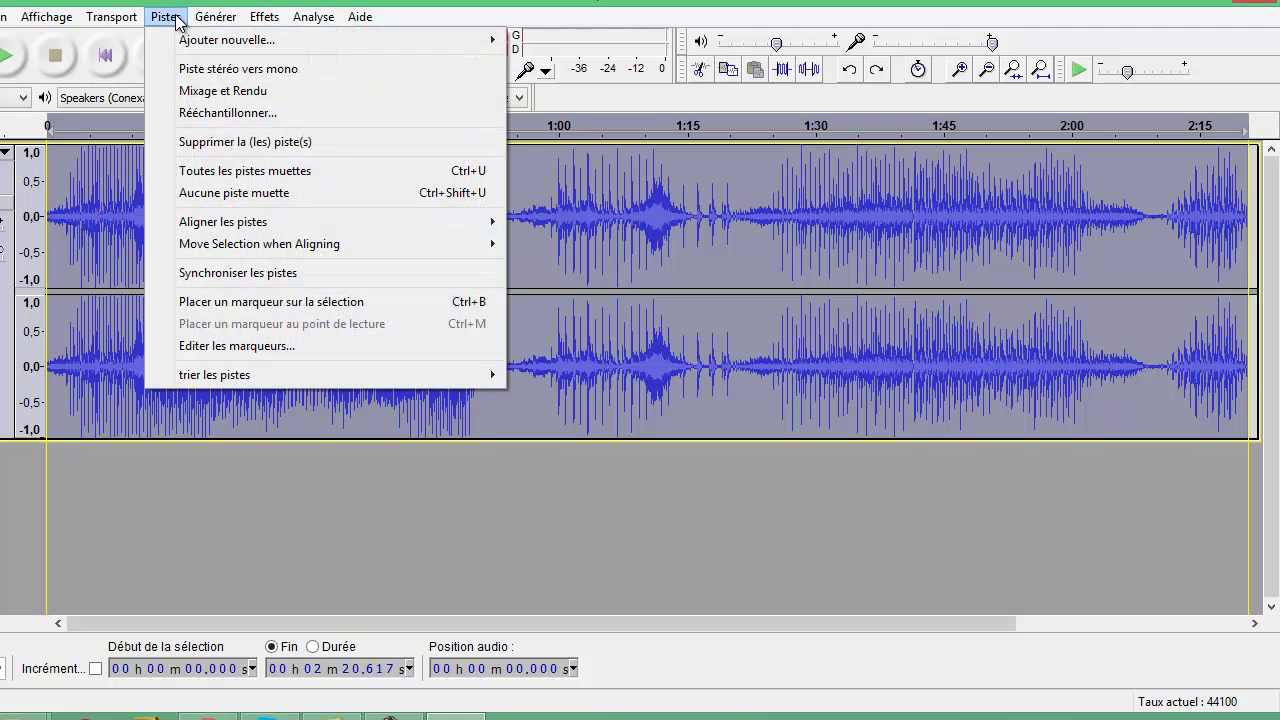
pyautogui.moveTo(264, 17)
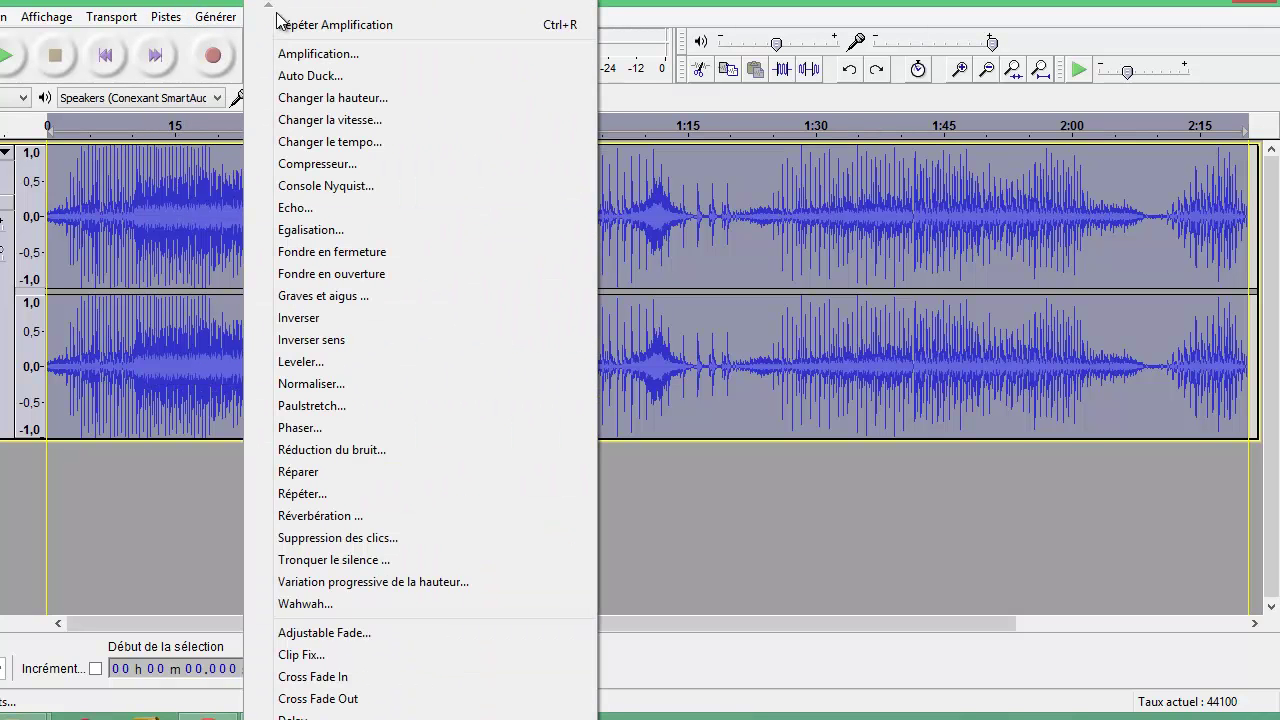
pyautogui.click(318, 54)
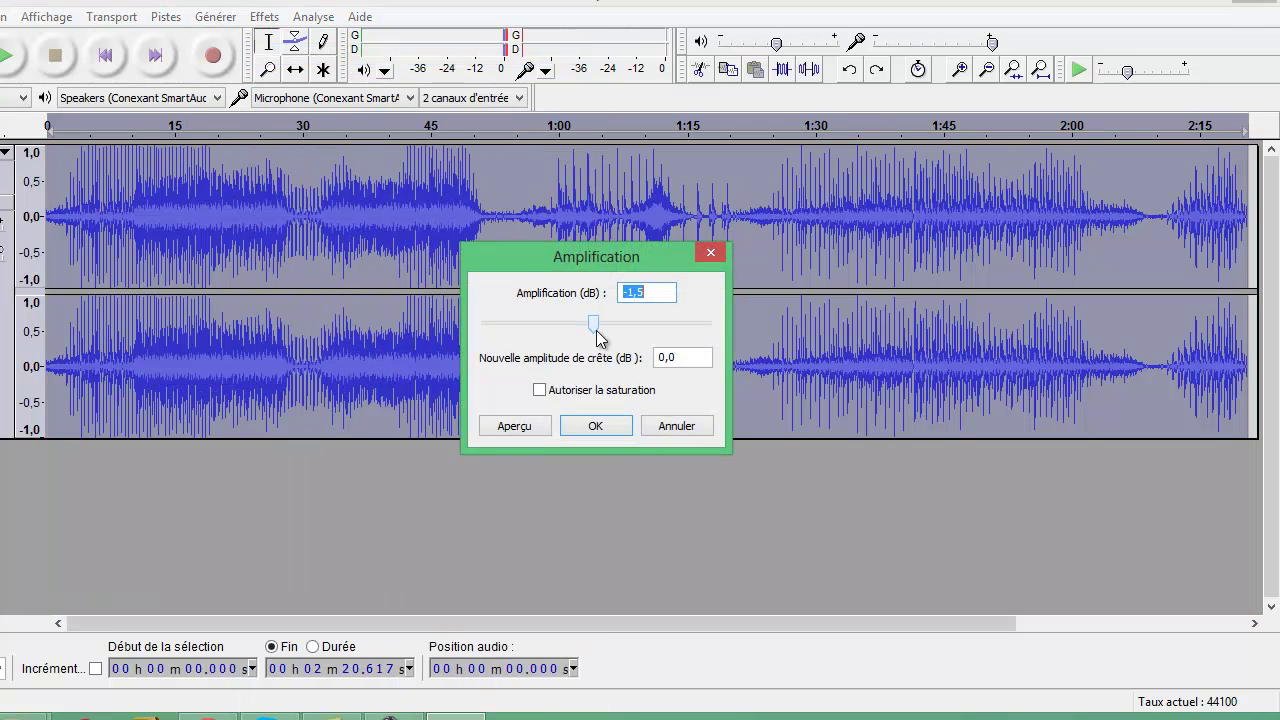
pyautogui.moveTo(595, 328); pyautogui.dragTo(623, 328)
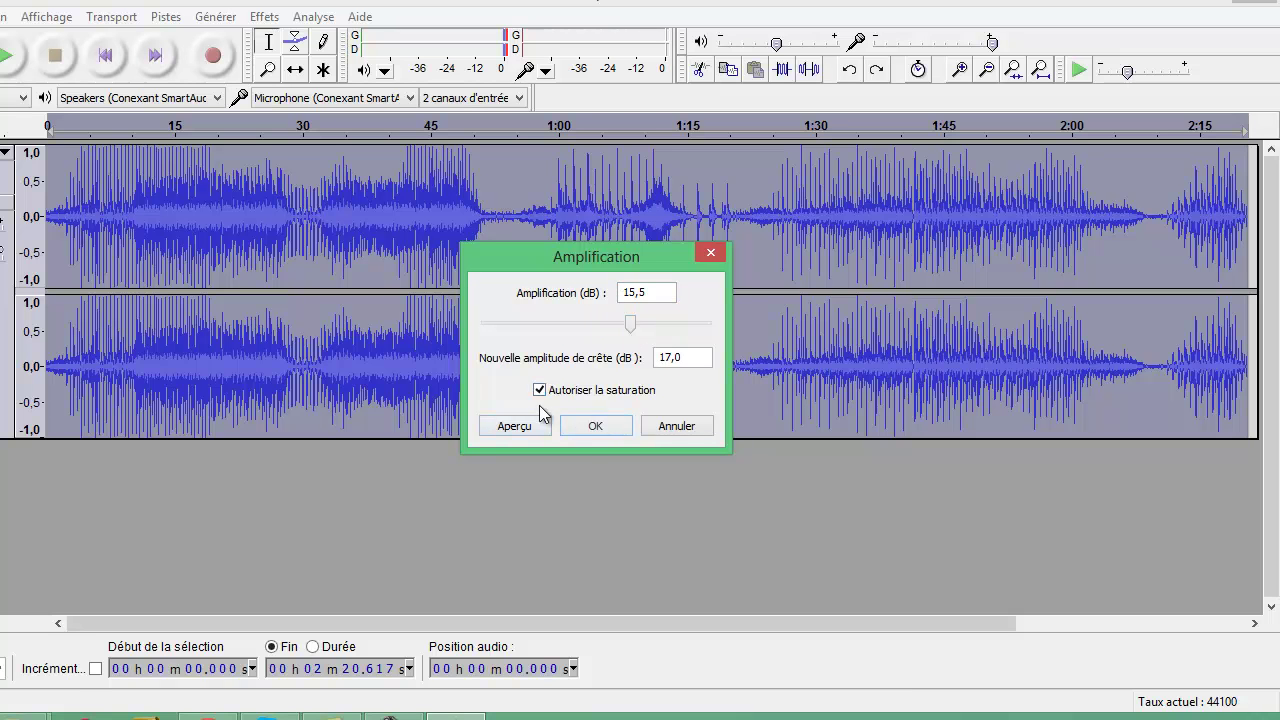
pyautogui.click(593, 426)
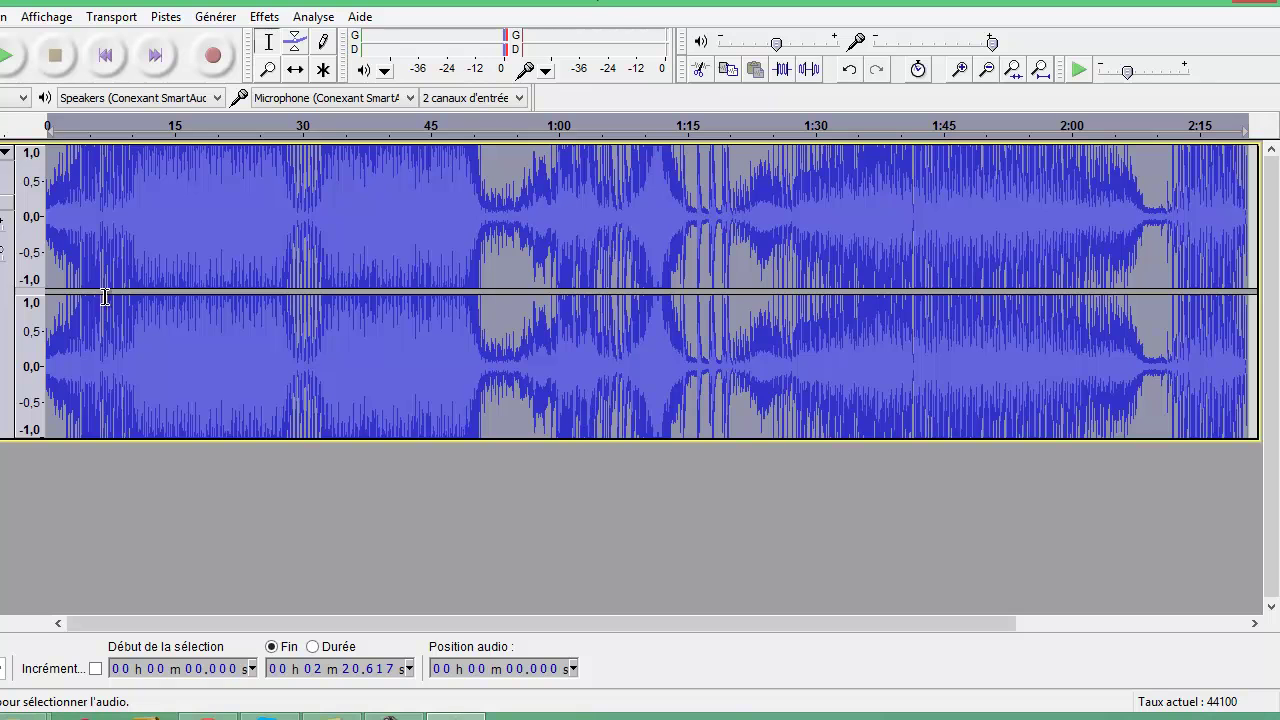
pyautogui.click(20, 60)
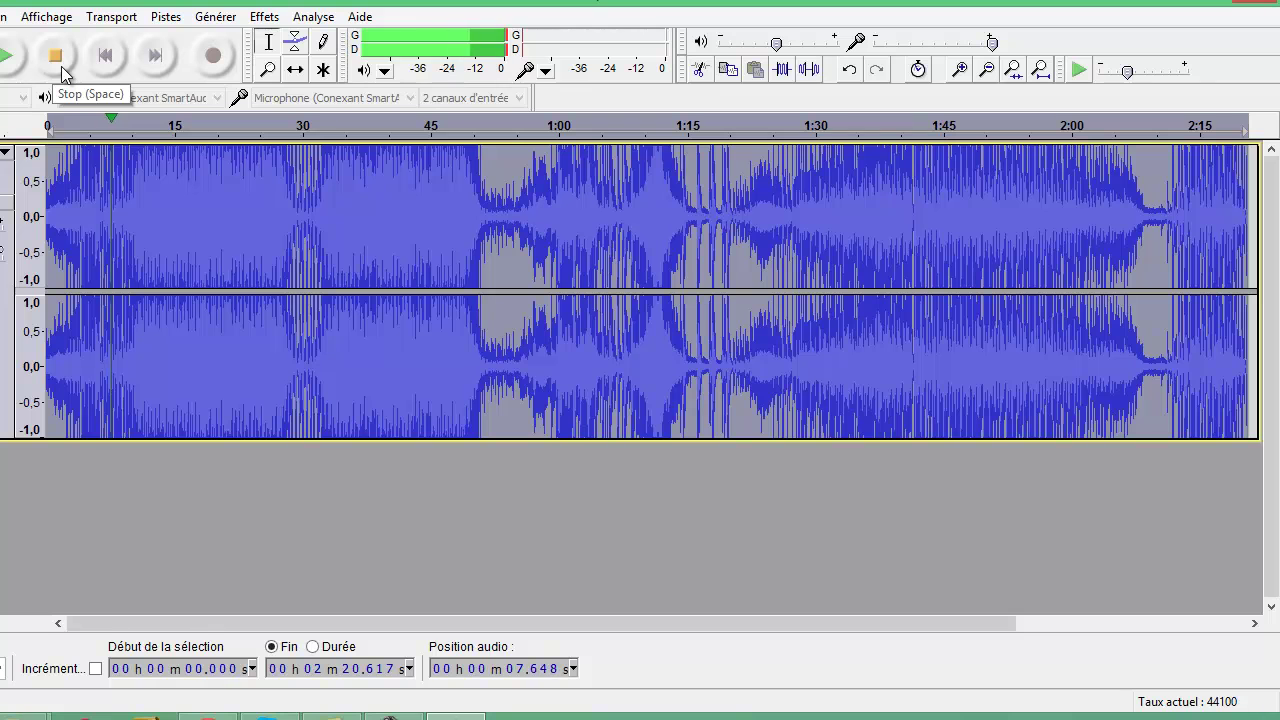
pyautogui.click(58, 62)
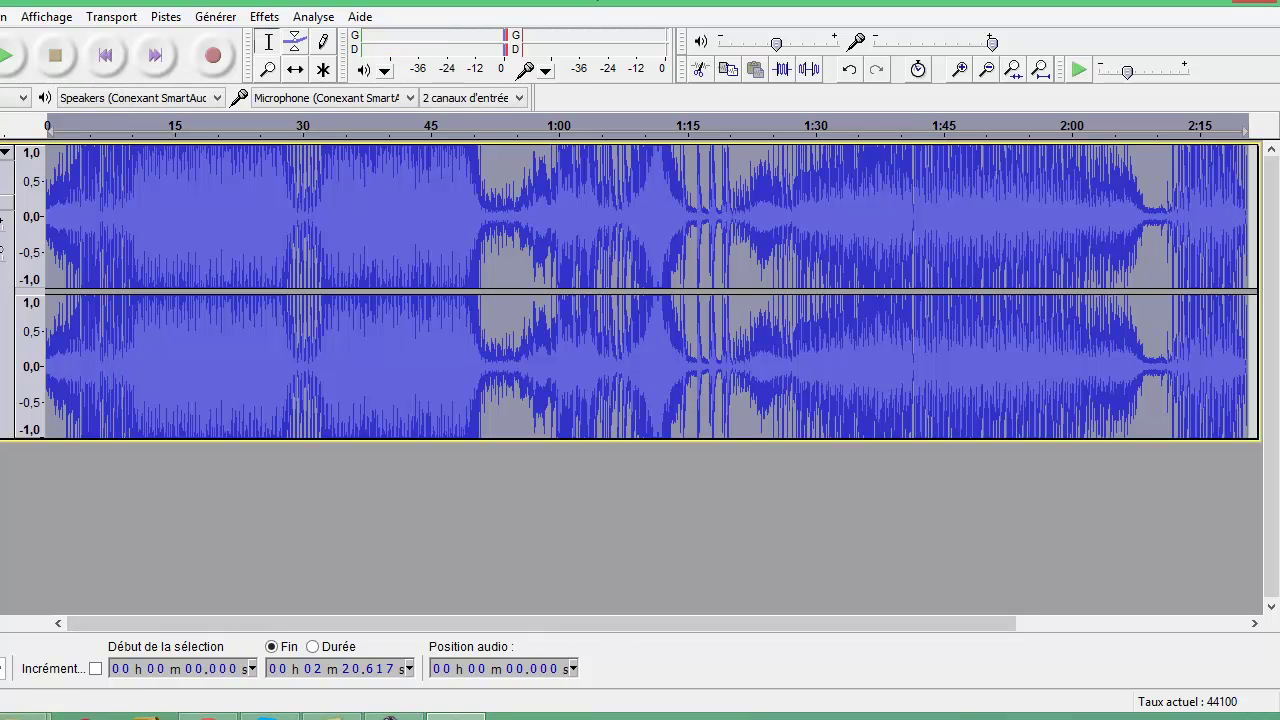
# - In File Explorer, browse from the desktop to mes douments, musique, MA COMPOSITION and play the original 1.mp3 in VLC
pyautogui.moveTo(145, 716)
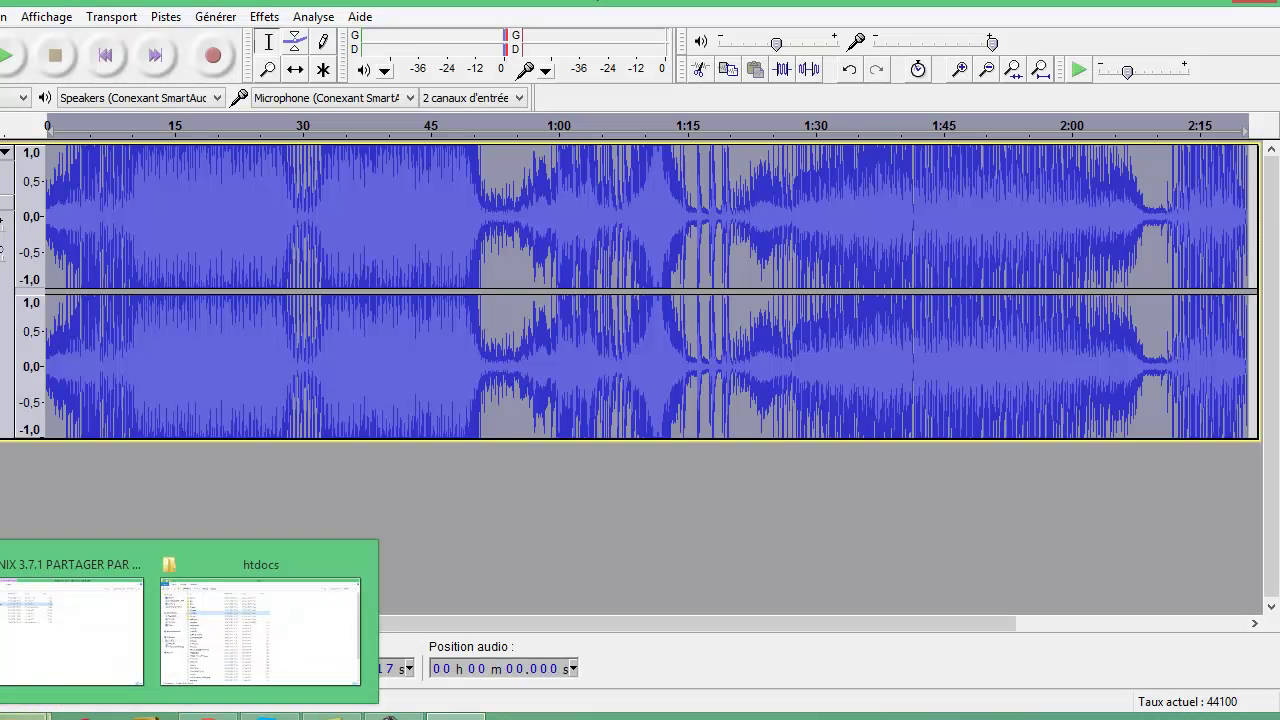
pyautogui.rightClick(145, 716)
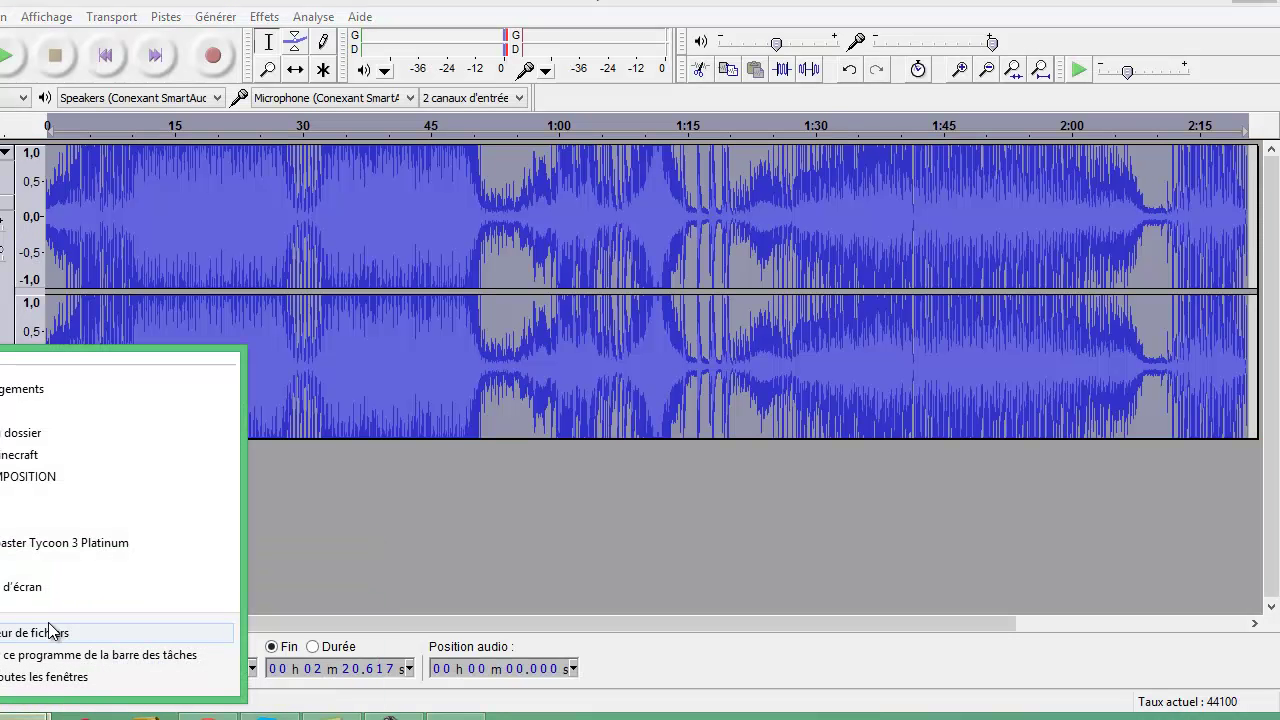
pyautogui.click(14, 412)
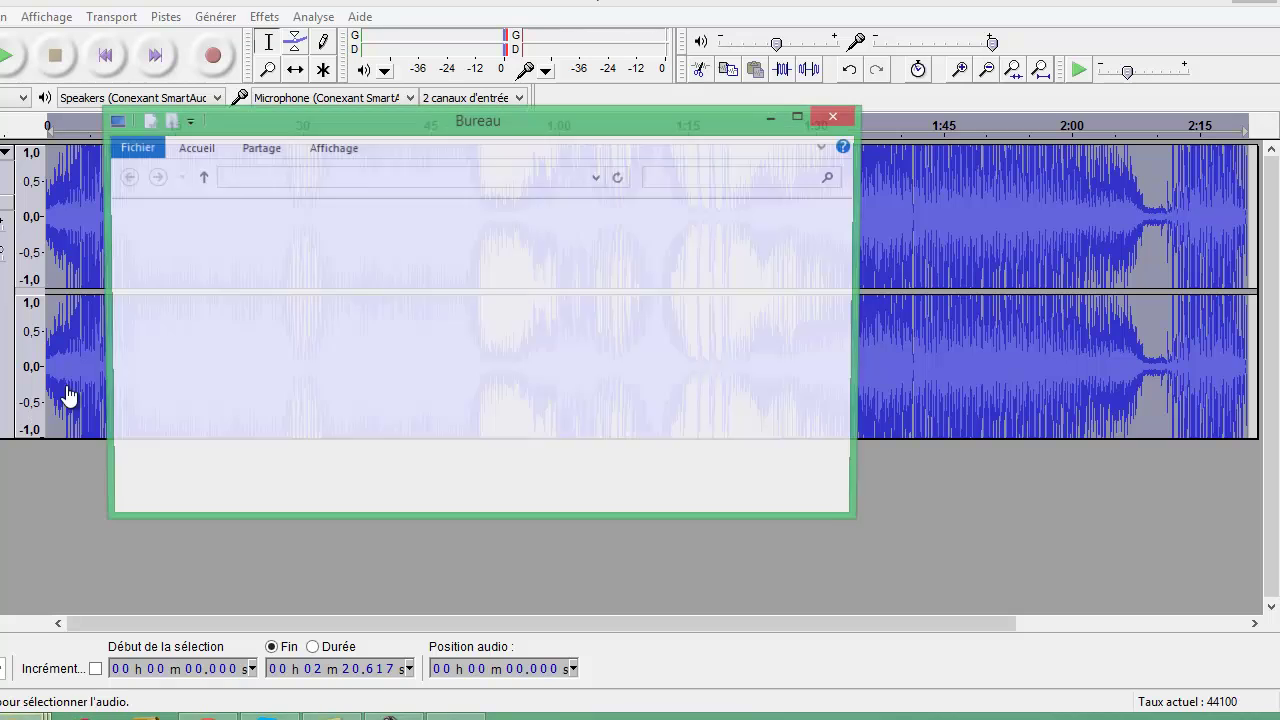
pyautogui.scroll(-3, 350, 340)
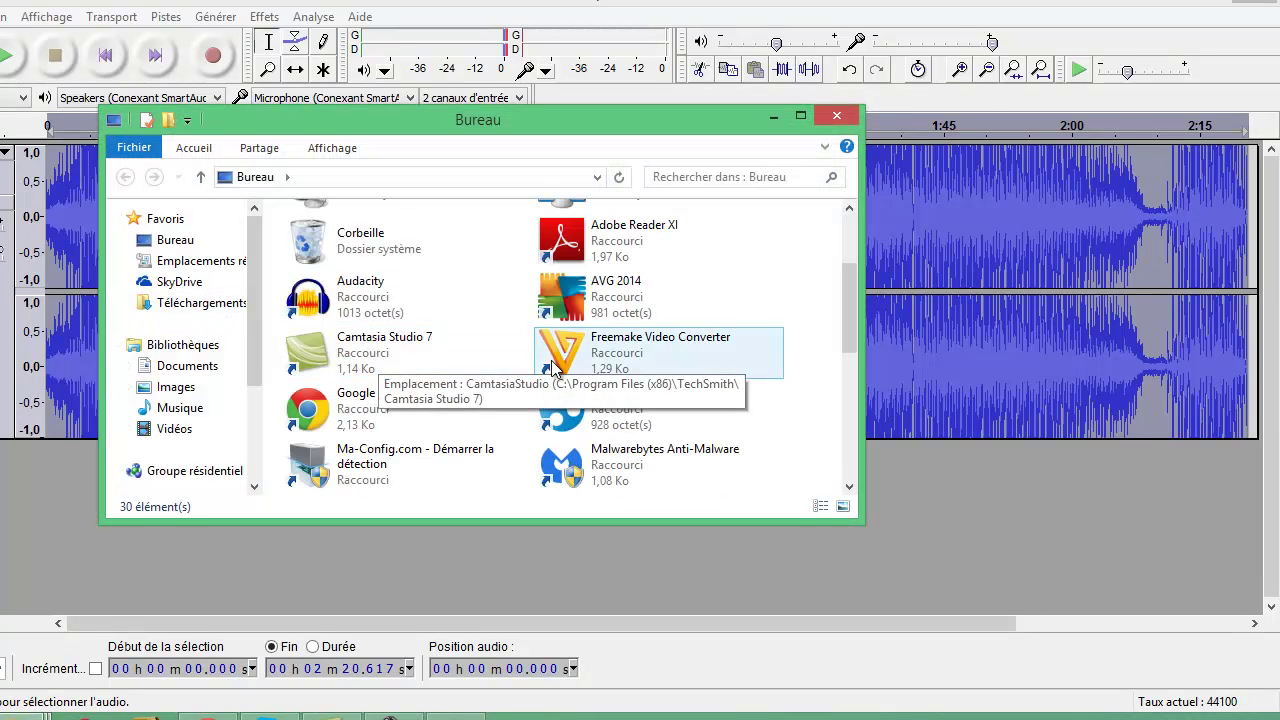
pyautogui.moveTo(845, 290); pyautogui.dragTo(832, 393)
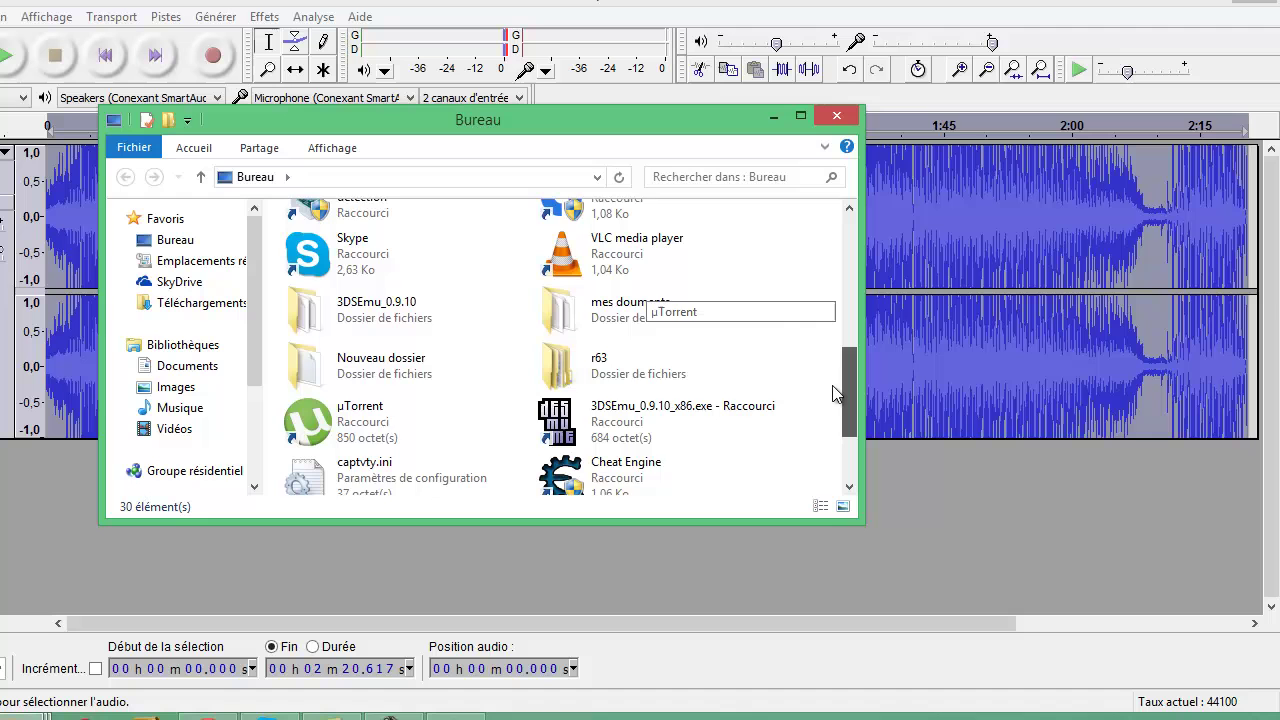
pyautogui.doubleClick(608, 312)
pyautogui.click(388, 388)
pyautogui.doubleClick(380, 390)
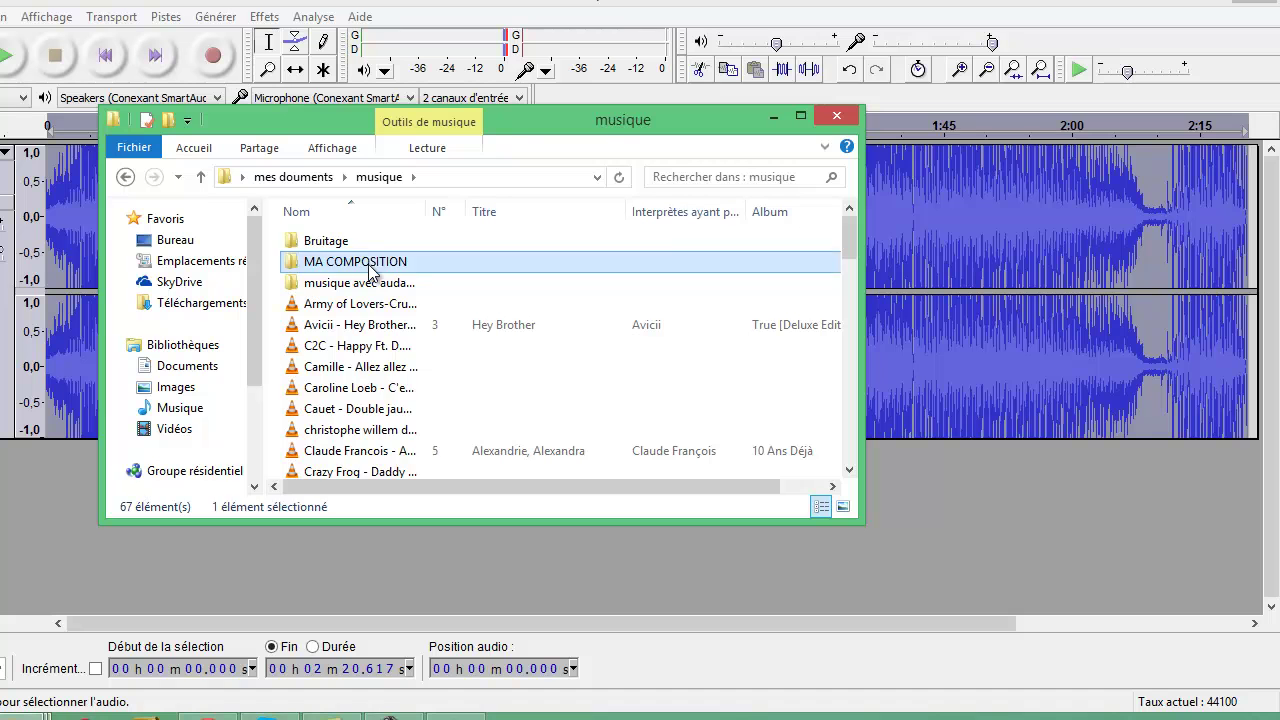
pyautogui.doubleClick(369, 263)
pyautogui.doubleClick(363, 242)
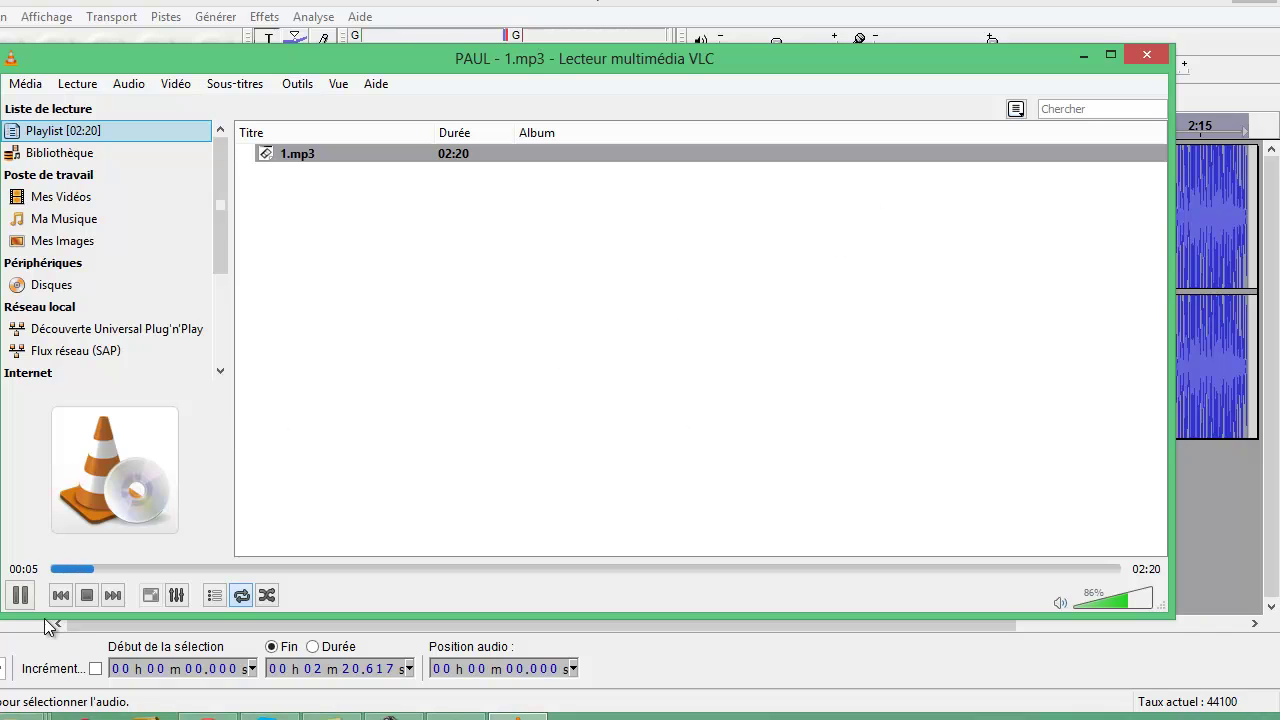
# - Minimize VLC and File Explorer, return to Audacity, listen to the amplified track's beginning and stop playback
pyautogui.click(1088, 55)
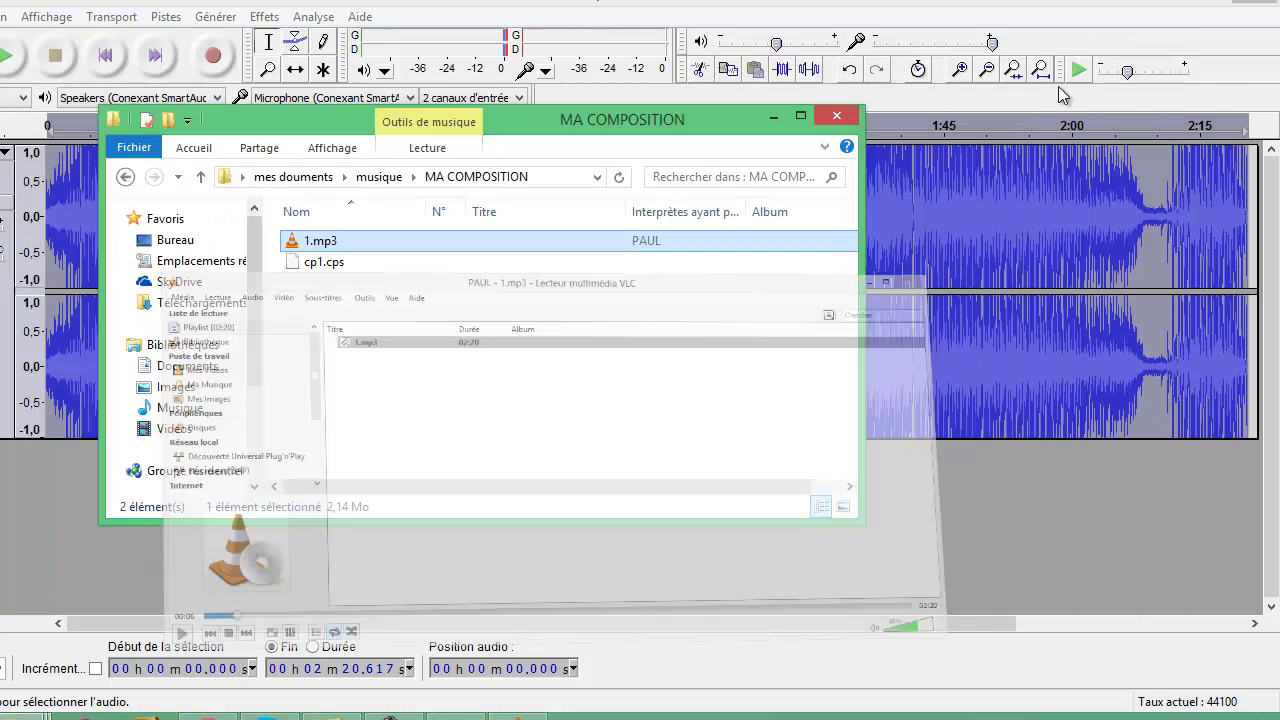
pyautogui.click(775, 117)
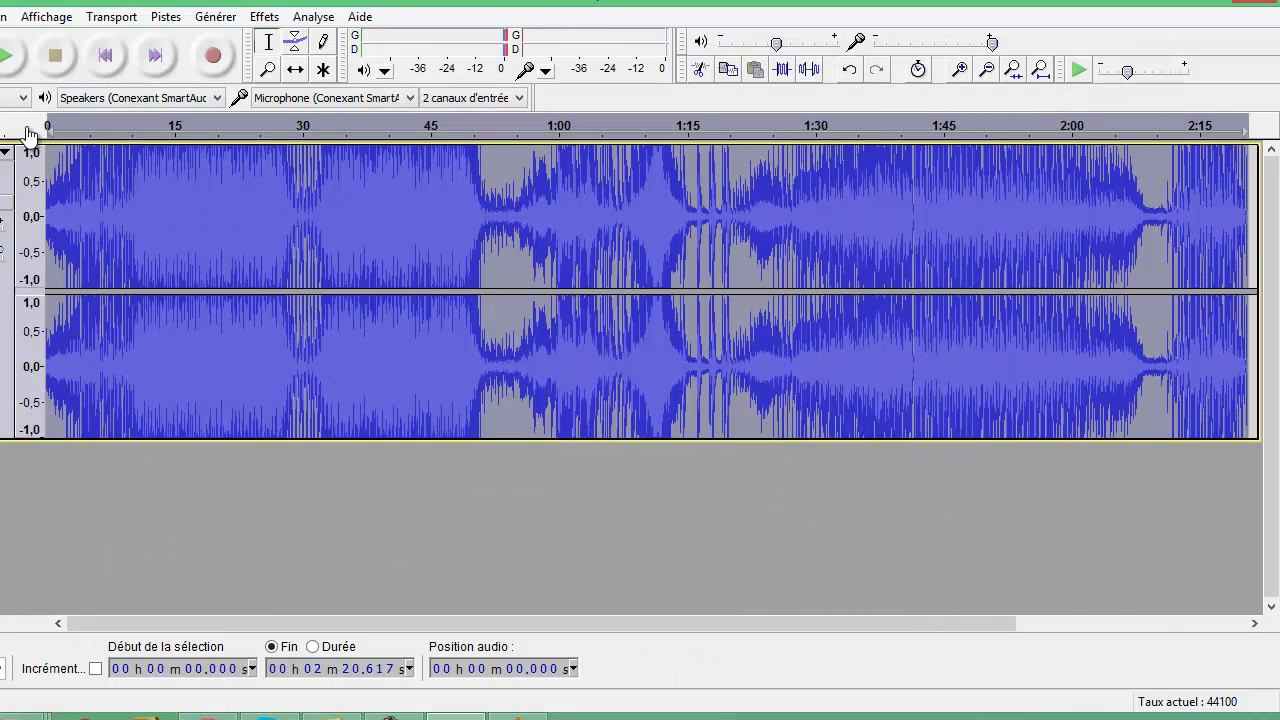
pyautogui.click(11, 64)
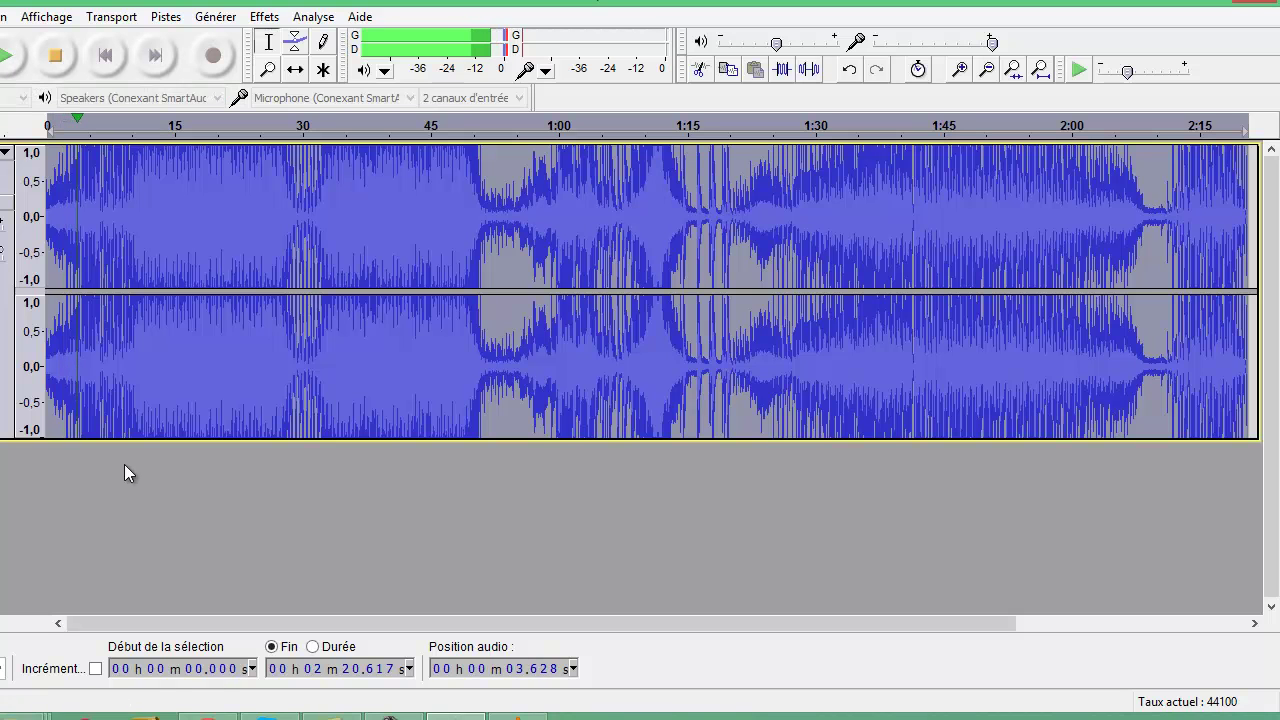
pyautogui.click(56, 56)
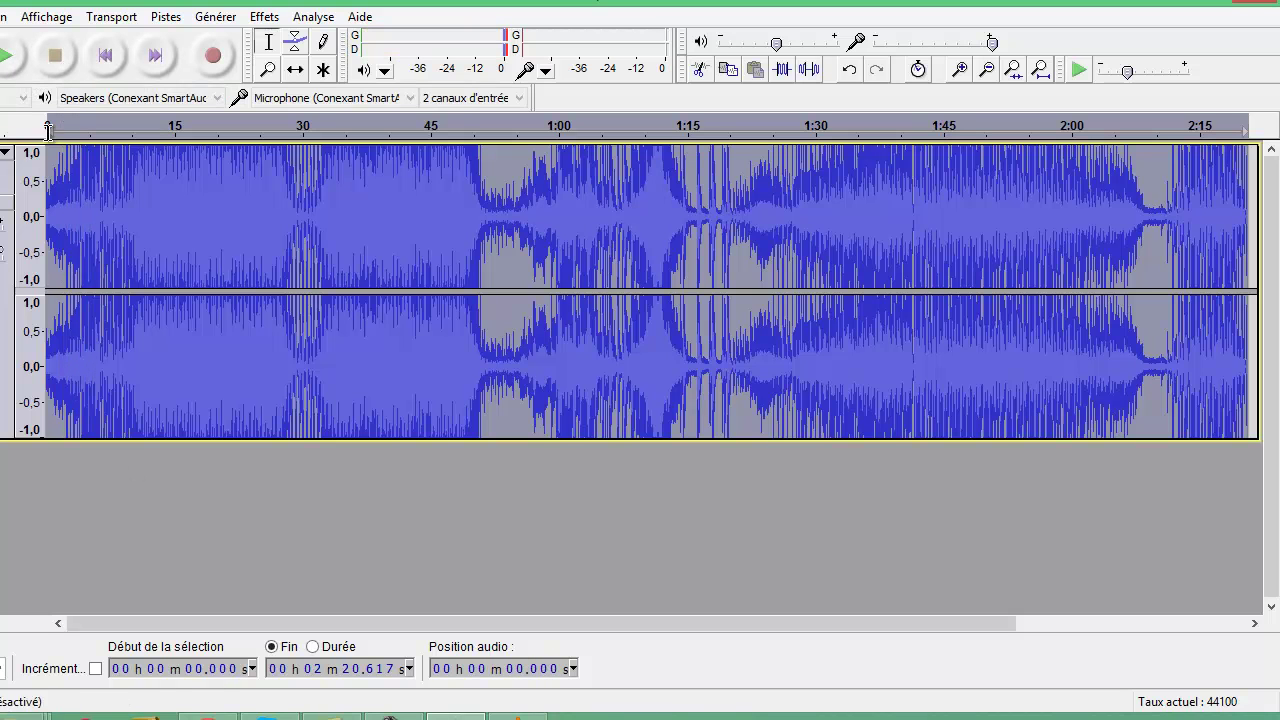
# - Export the amplified track to the desktop (Bureau) as an MP3 file named tuto youtube, keeping the existing metadata
pyautogui.click(3, 17)
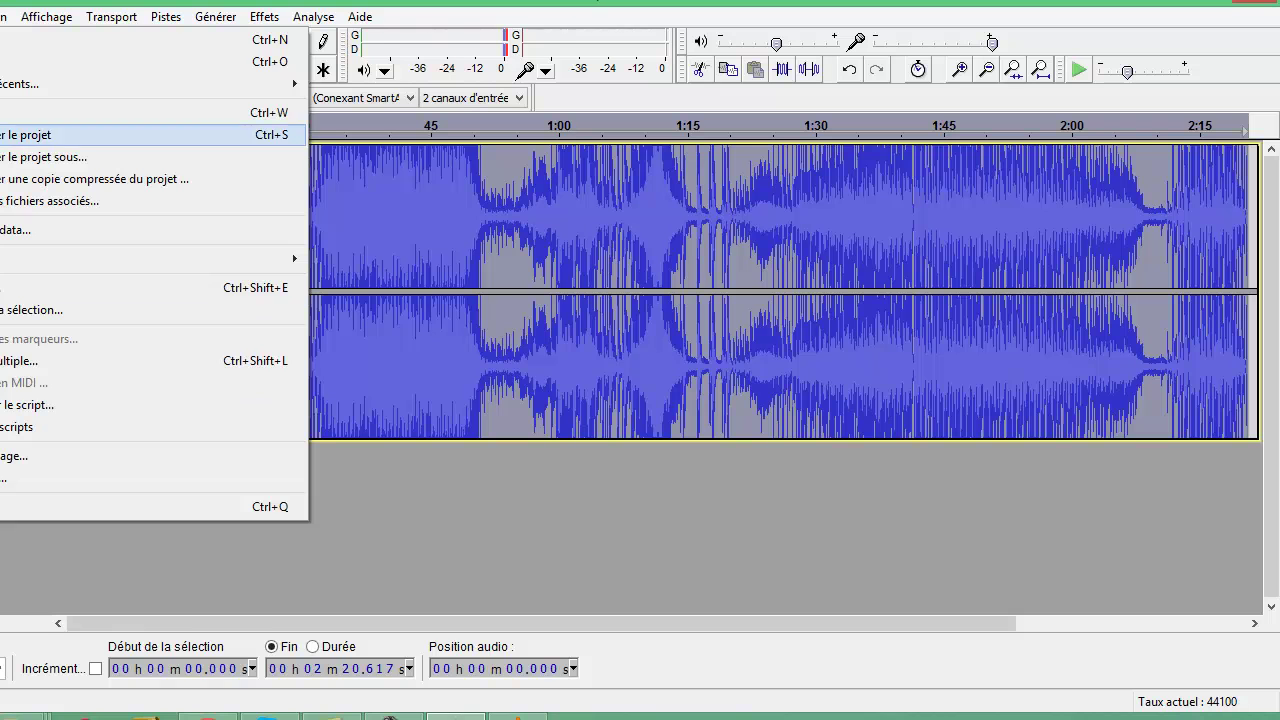
pyautogui.click(60, 292)
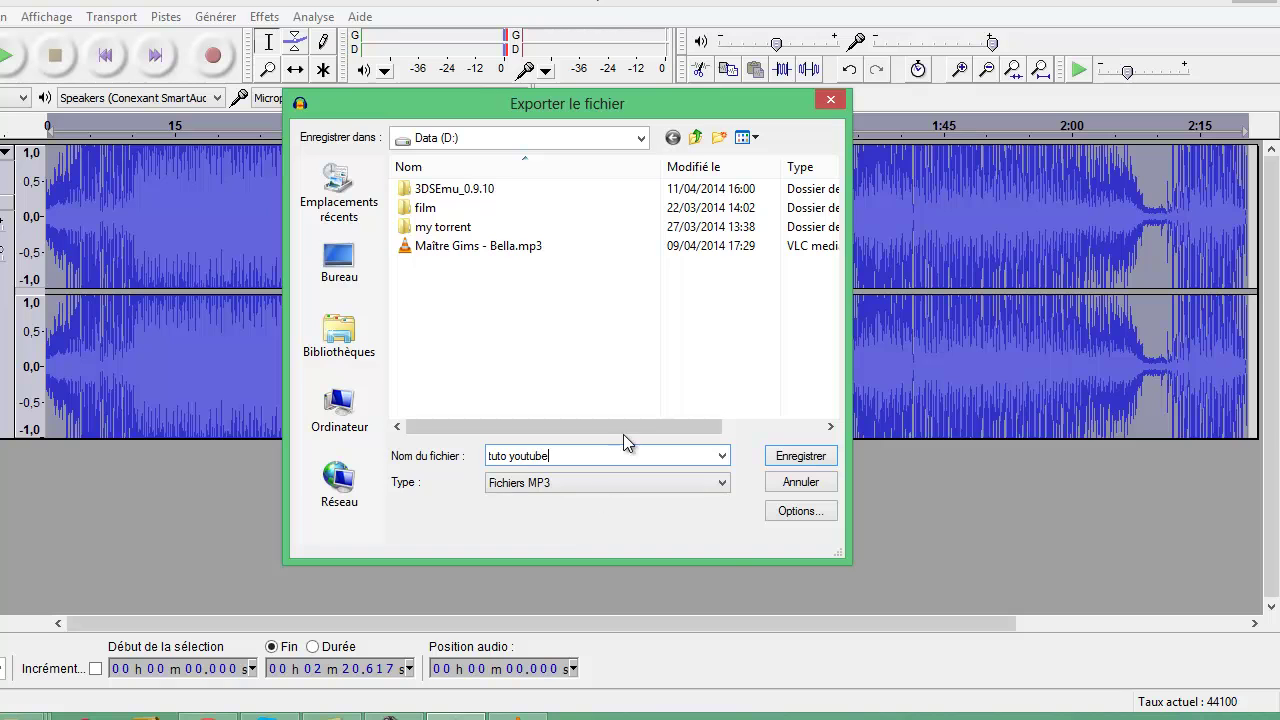
pyautogui.click(574, 484)
pyautogui.click(576, 549)
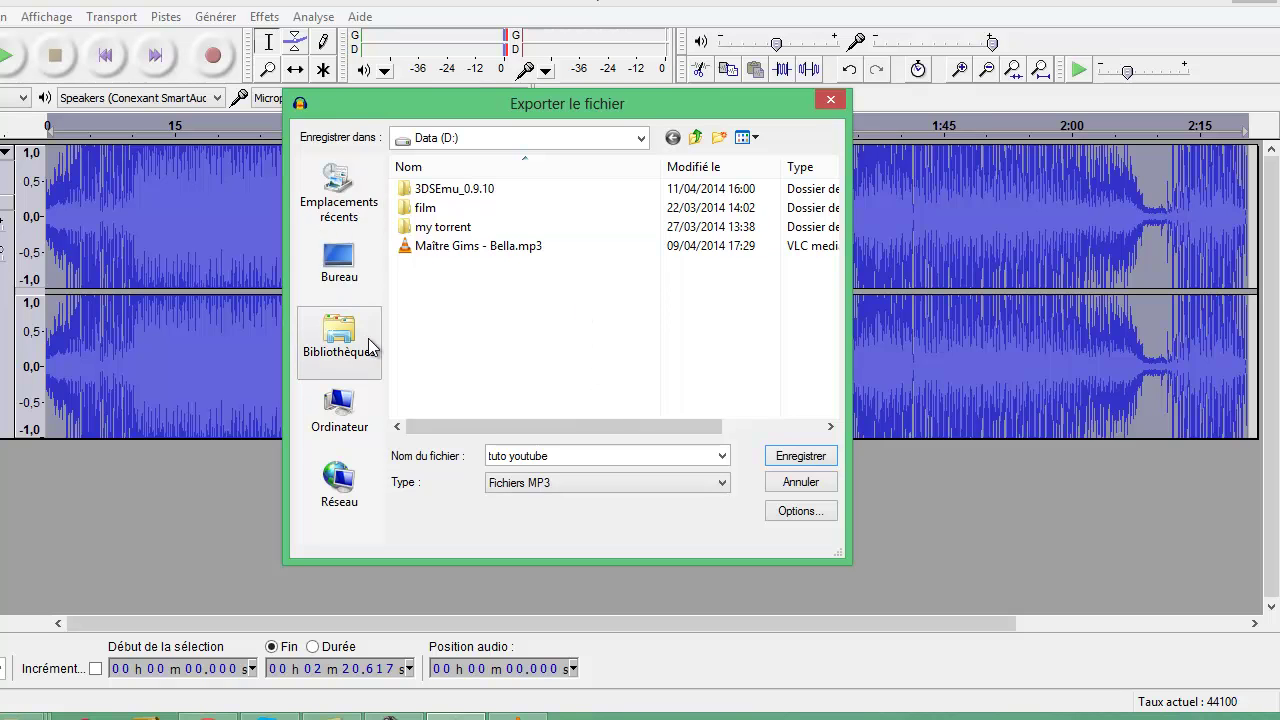
pyautogui.click(355, 289)
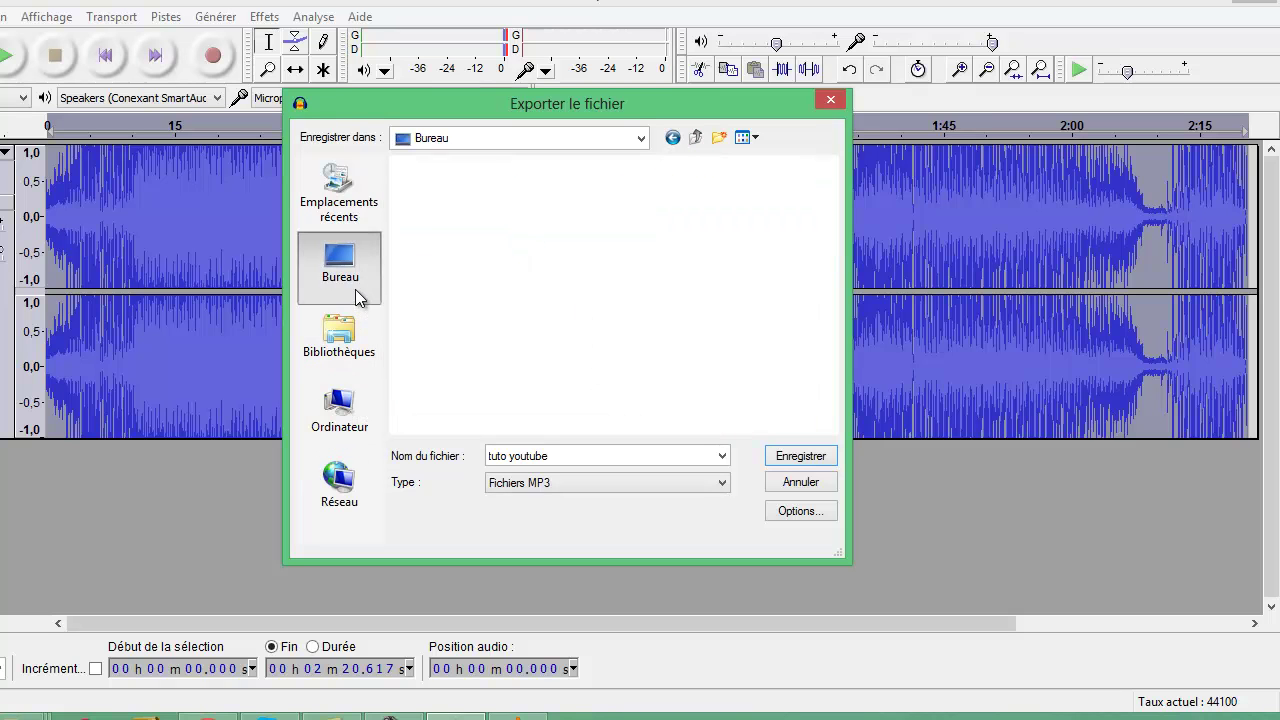
pyautogui.click(803, 460)
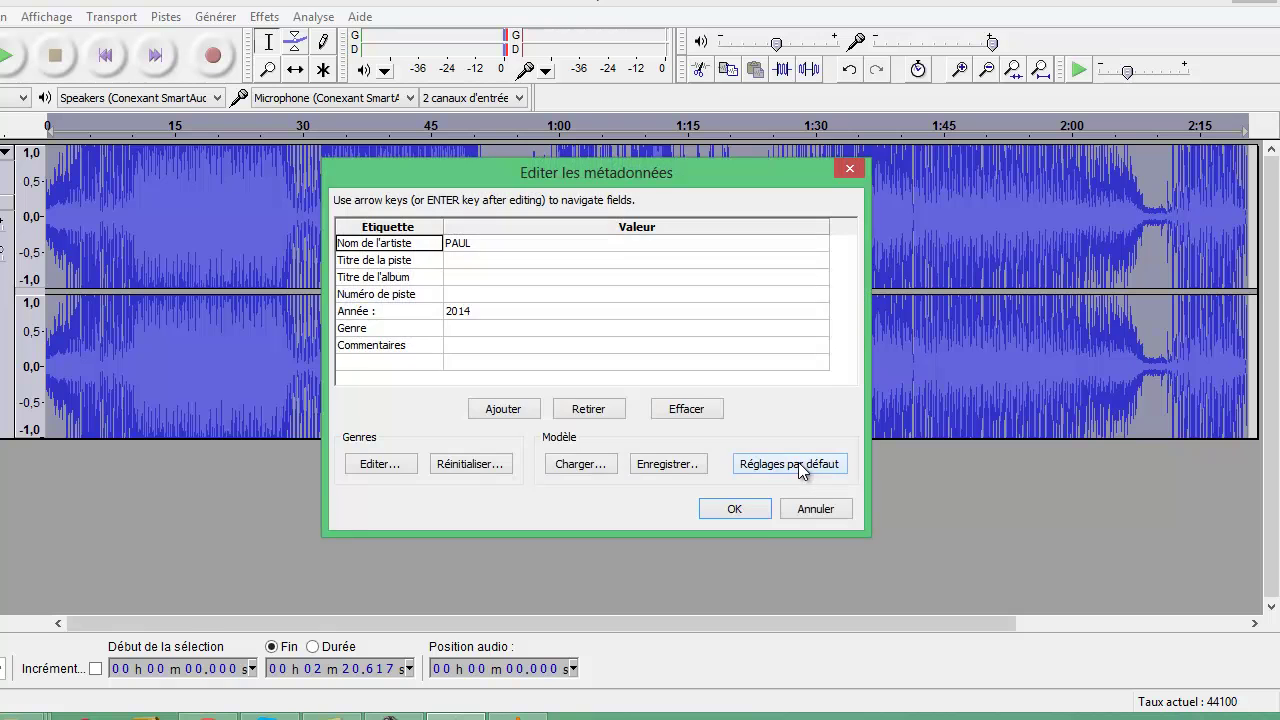
pyautogui.click(731, 510)
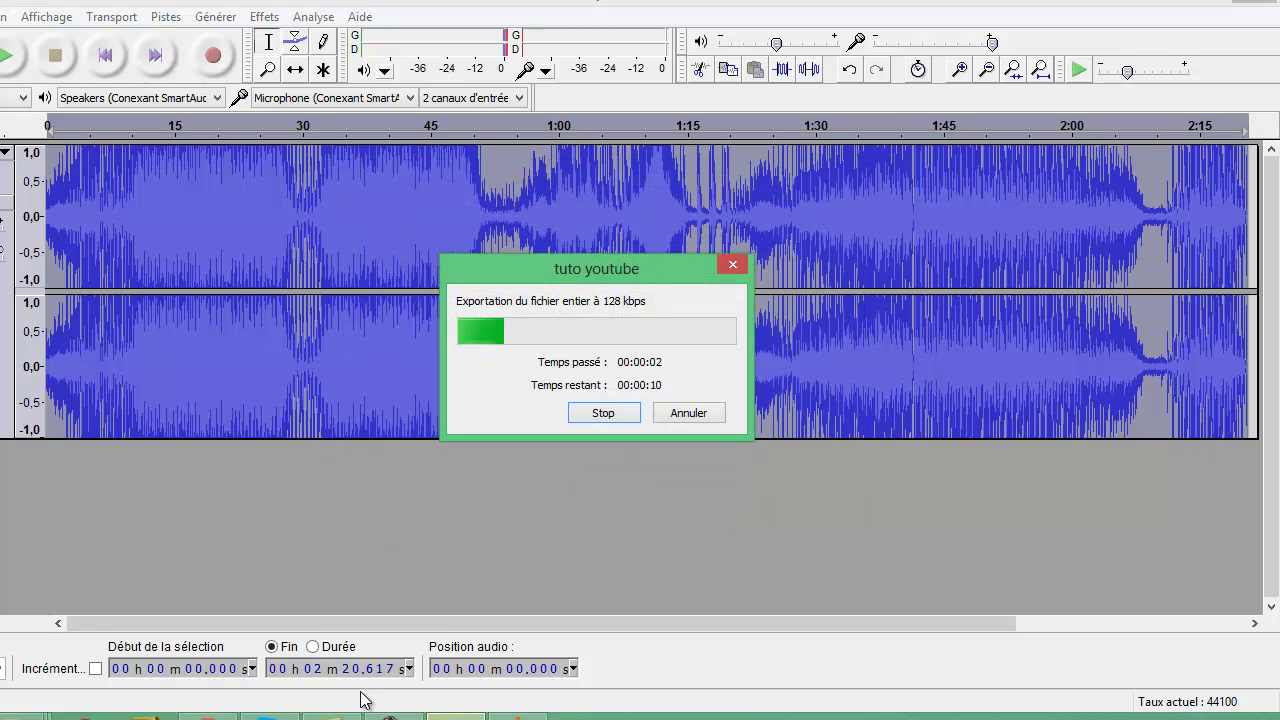
# - Switch to the browser and examine the Téléchargement page on the Audacity site for the available versions
pyautogui.click(203, 712)
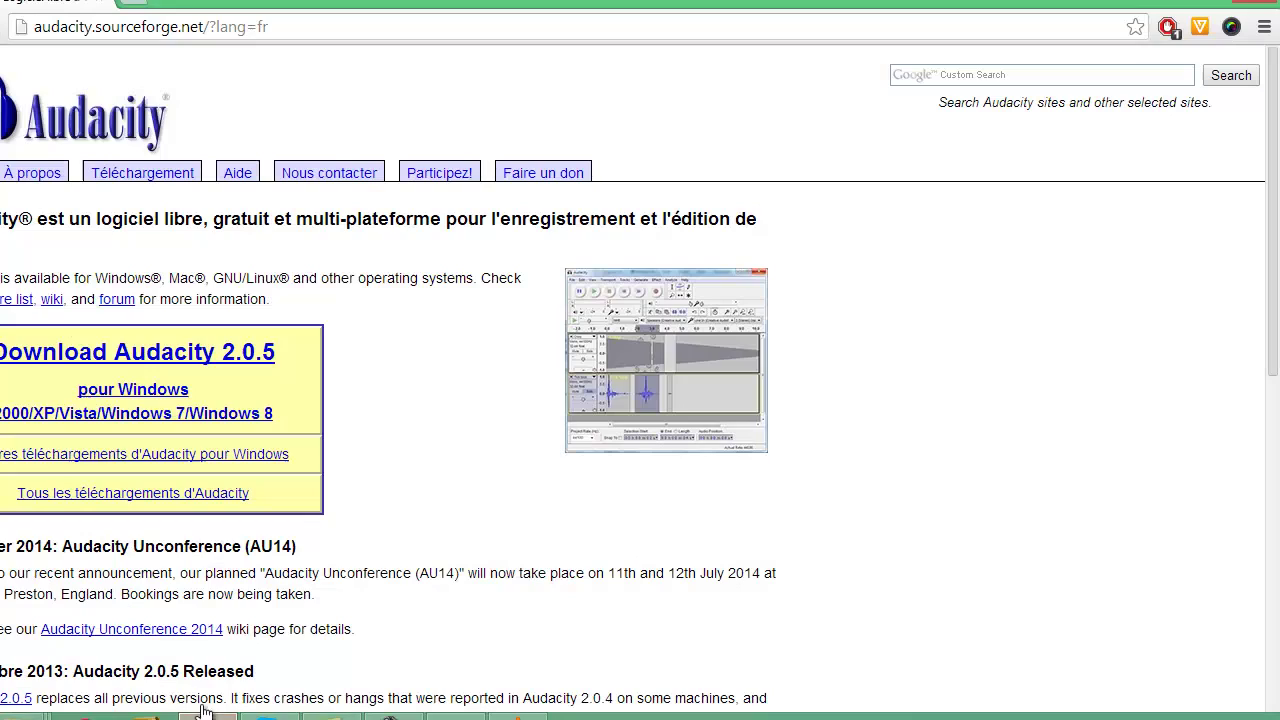
pyautogui.click(143, 178)
pyautogui.scroll(-2, 145, 190)
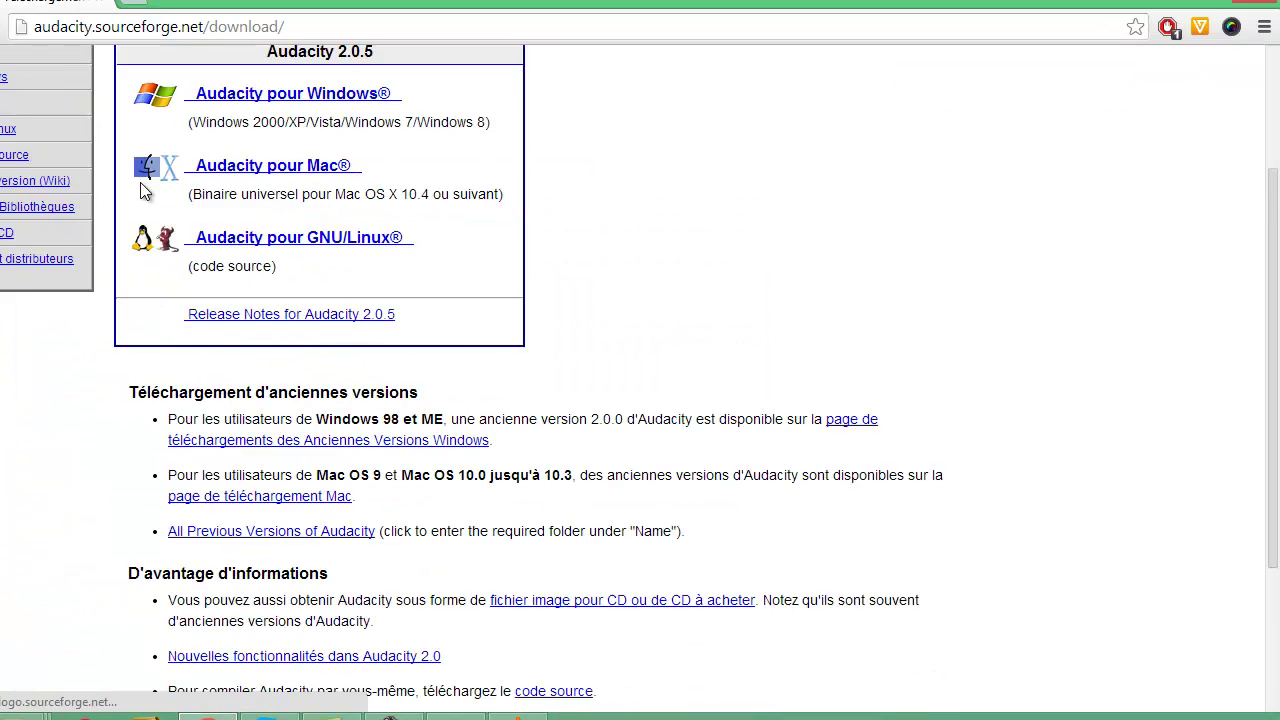
pyautogui.scroll(-2, 142, 189)
pyautogui.scroll(5, 137, 188)
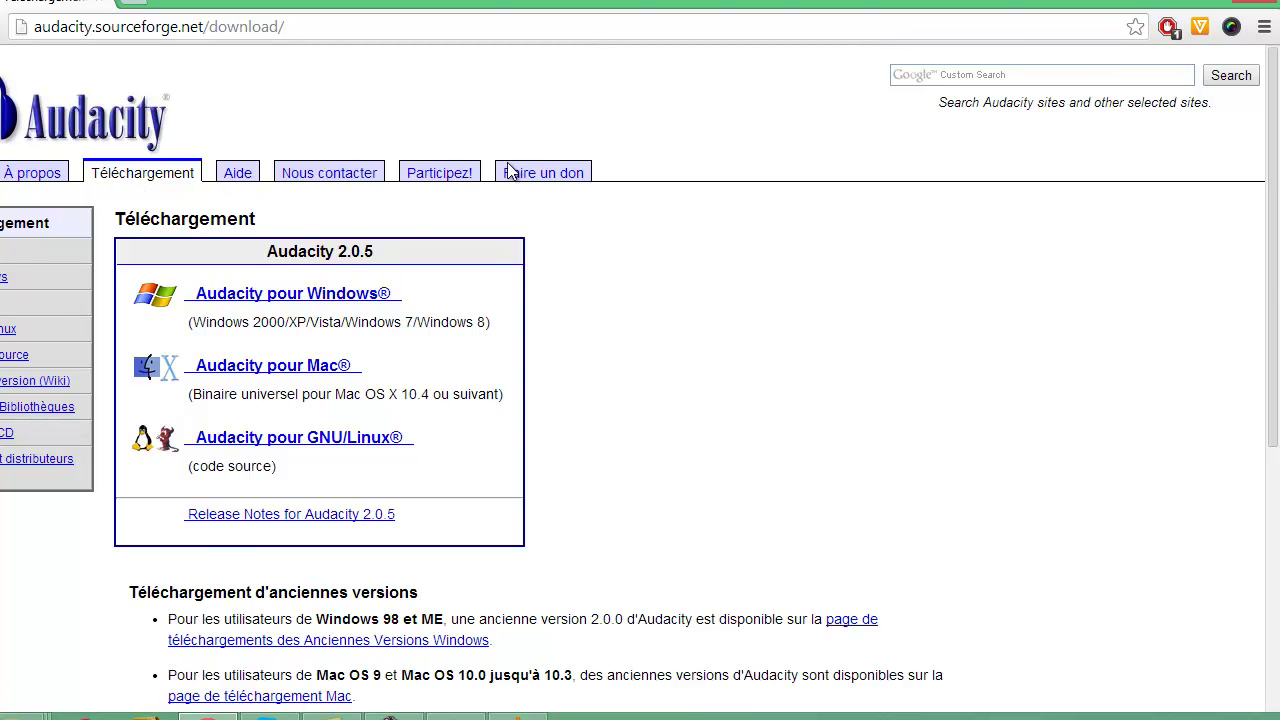
pyautogui.scroll(-4, 576, 260)
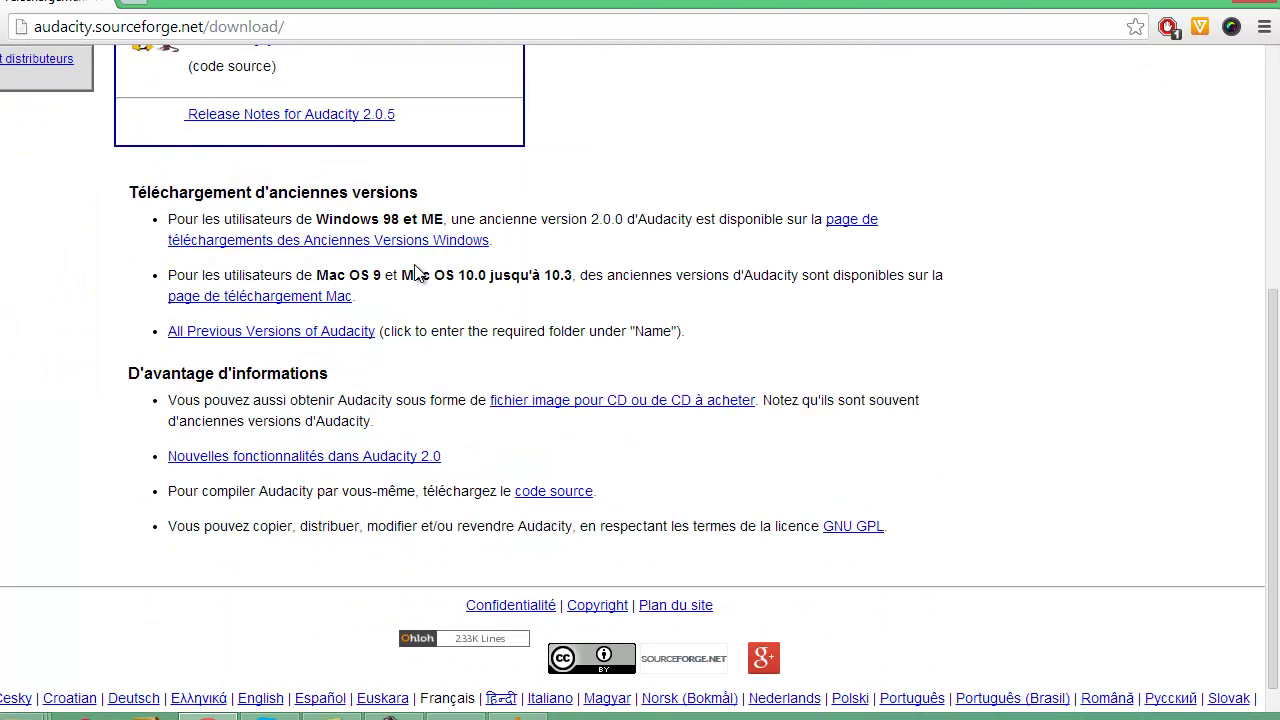
pyautogui.scroll(4, 386, 400)
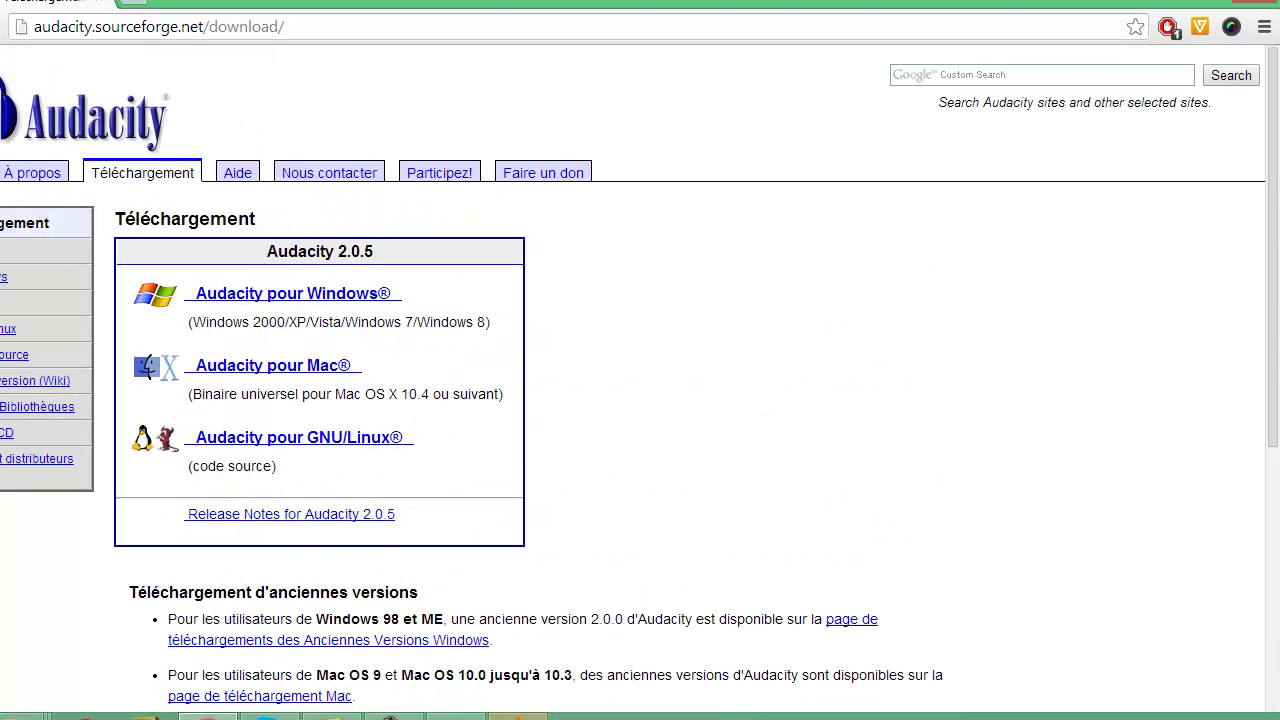
# - Minimize Audacity, play tuto youtube.mp3 from the desktop in VLC, compare it with 1.mp3 and close VLC
pyautogui.moveTo(451, 716)
pyautogui.moveTo(207, 716)
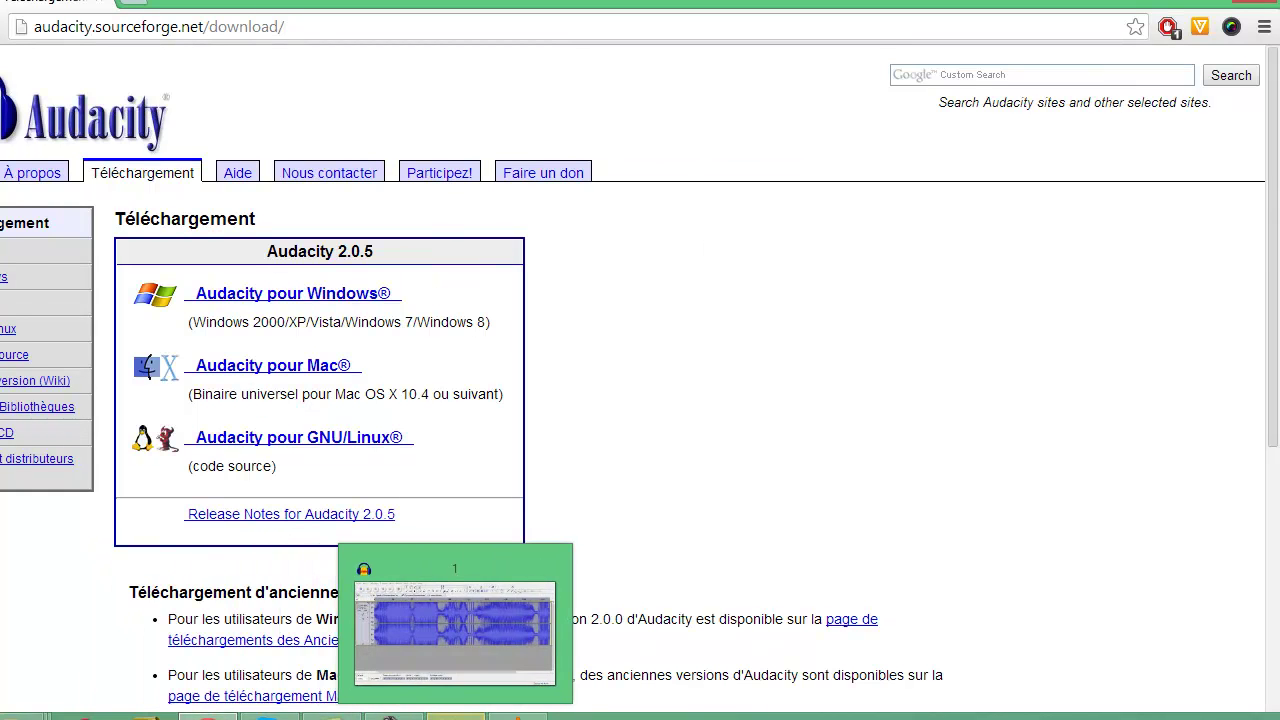
pyautogui.click(456, 716)
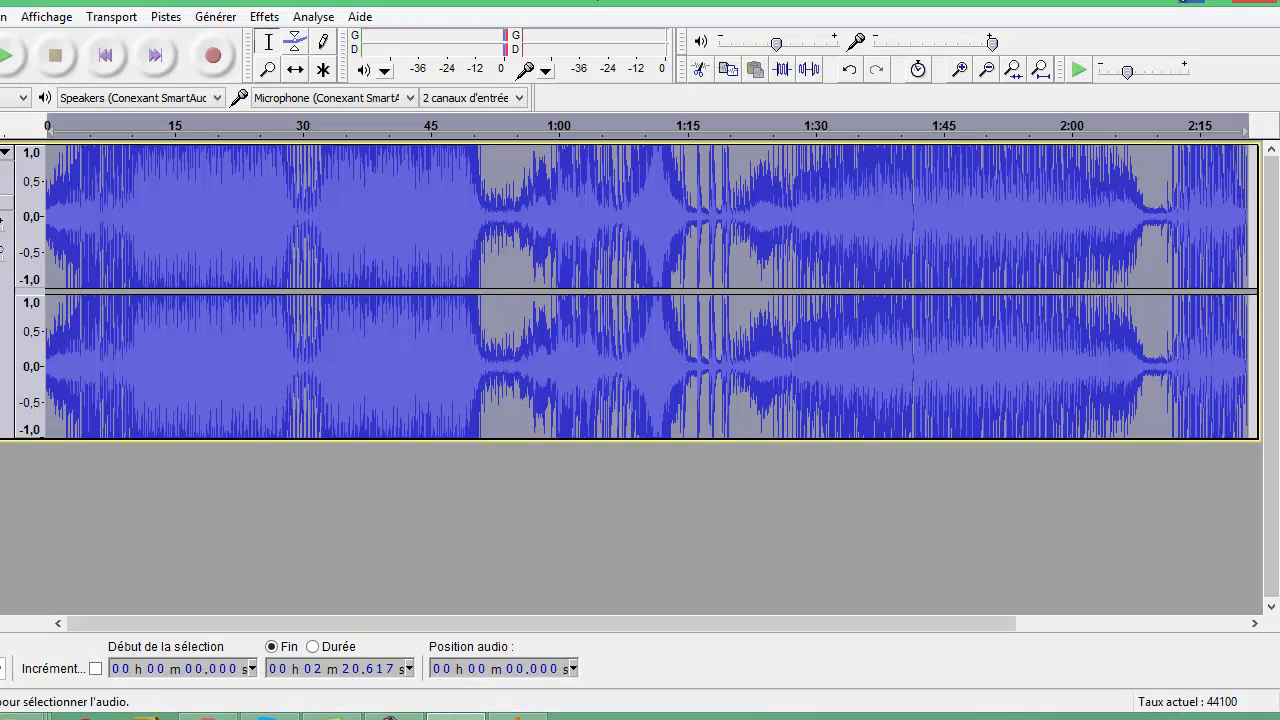
pyautogui.click(1168, 5)
pyautogui.click(1188, 3)
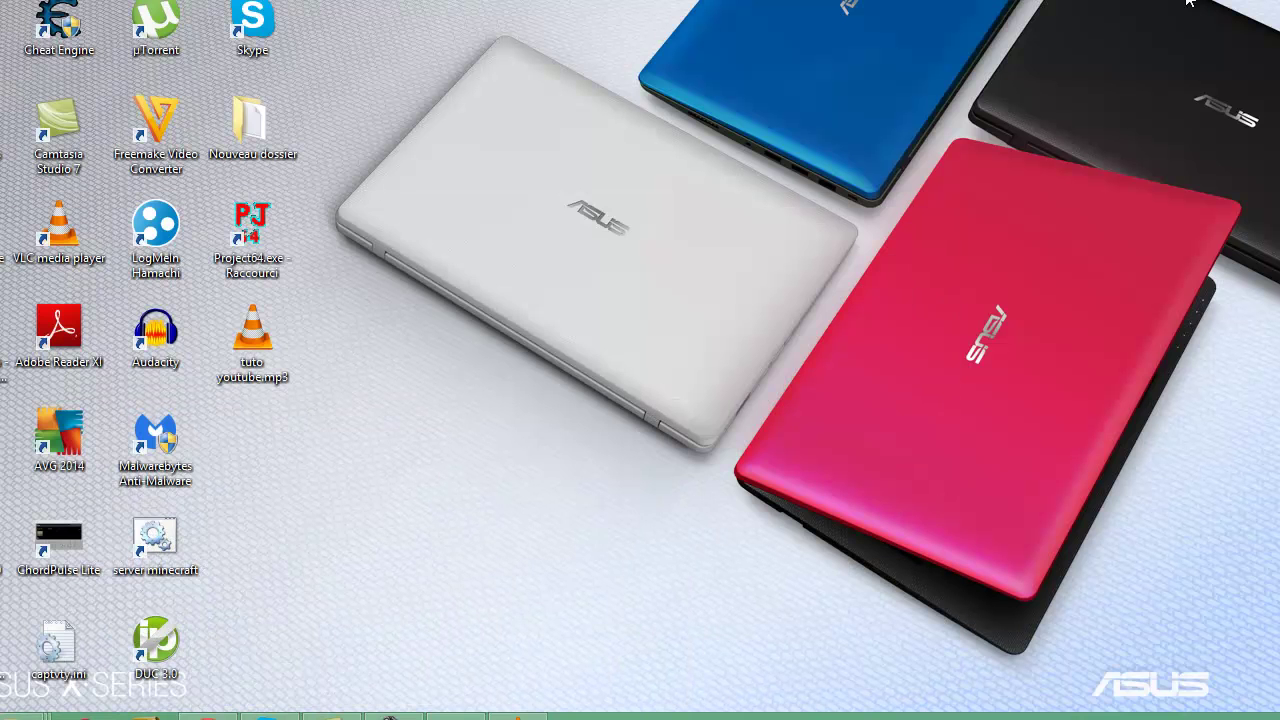
pyautogui.doubleClick(277, 343)
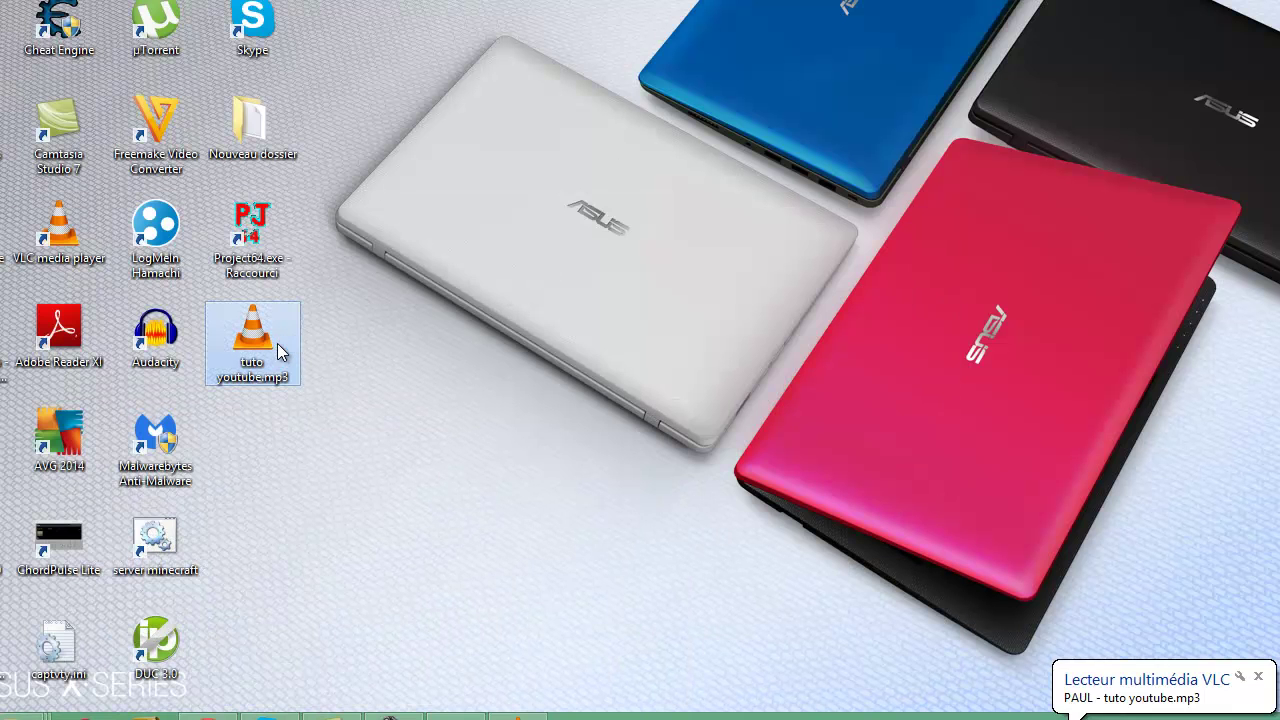
pyautogui.click(518, 716)
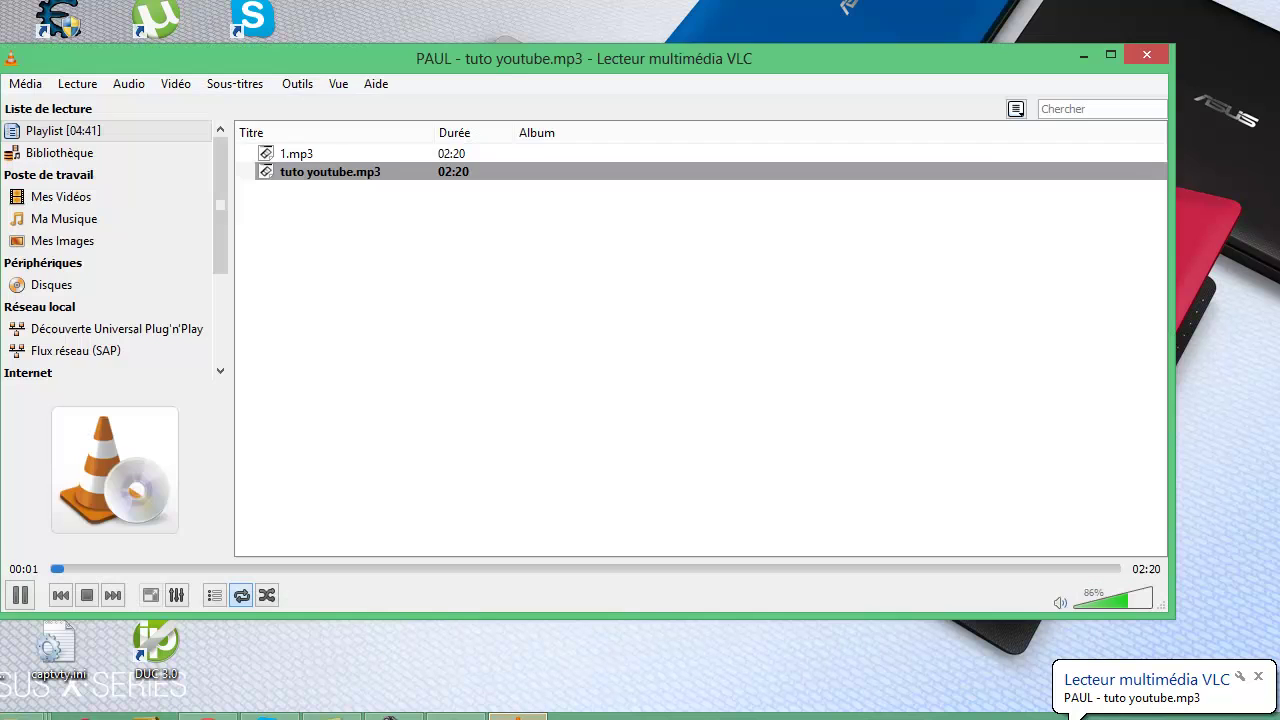
pyautogui.doubleClick(291, 156)
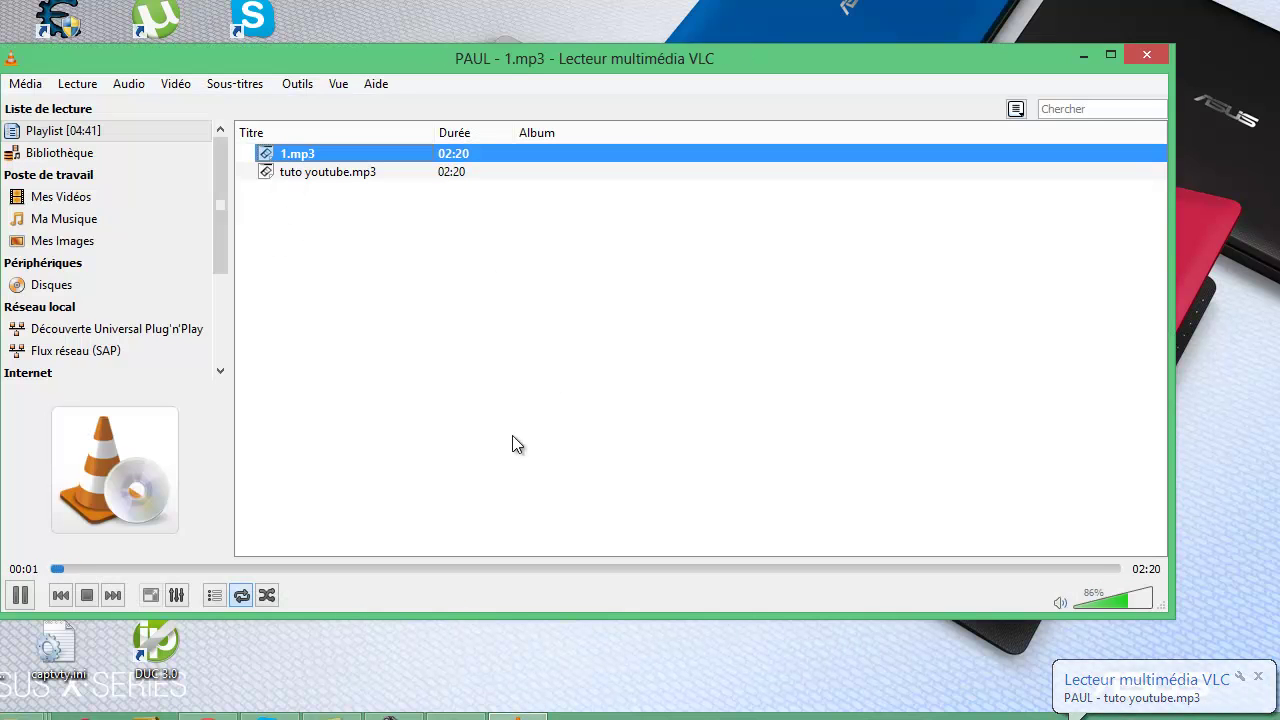
pyautogui.click(1149, 55)
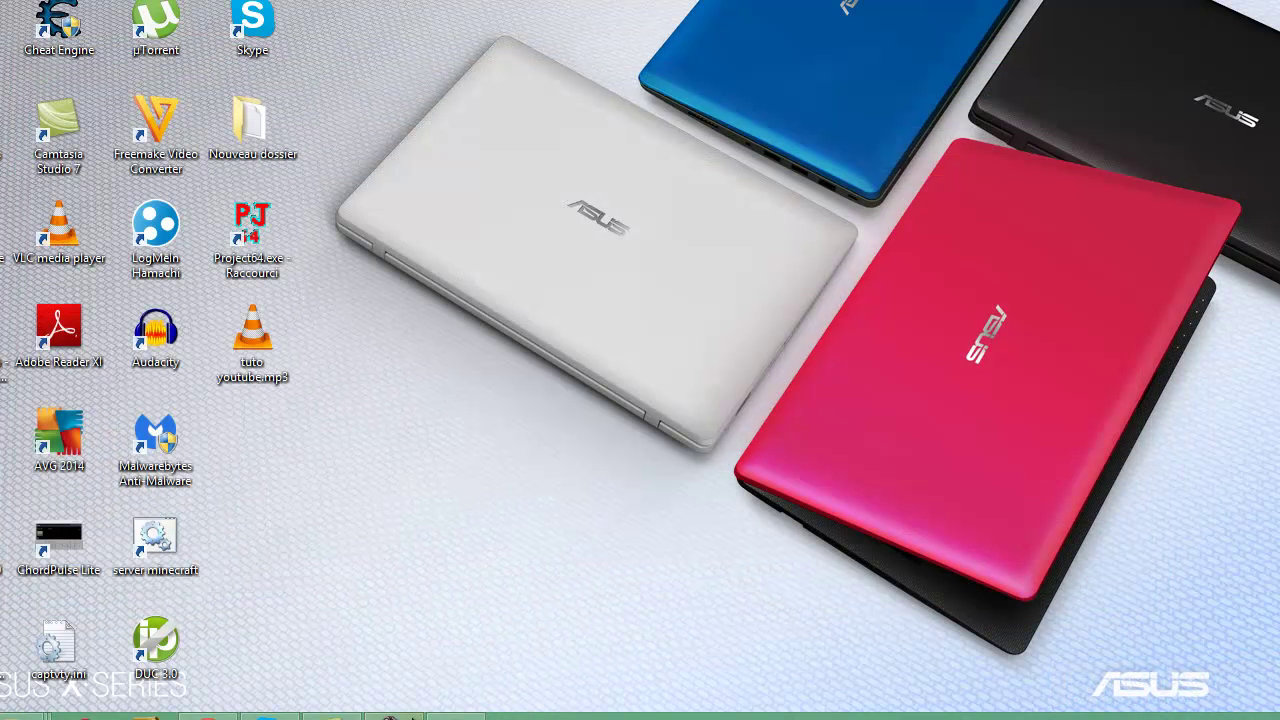
pyautogui.click(405, 715)
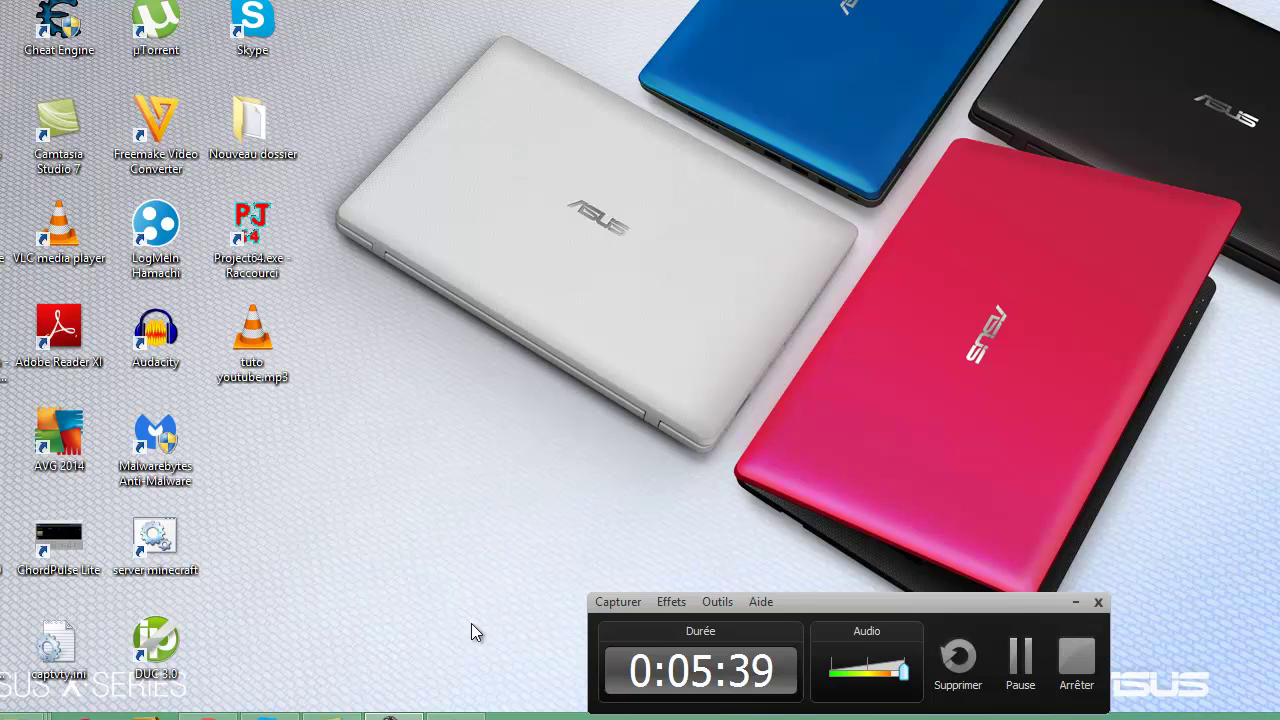